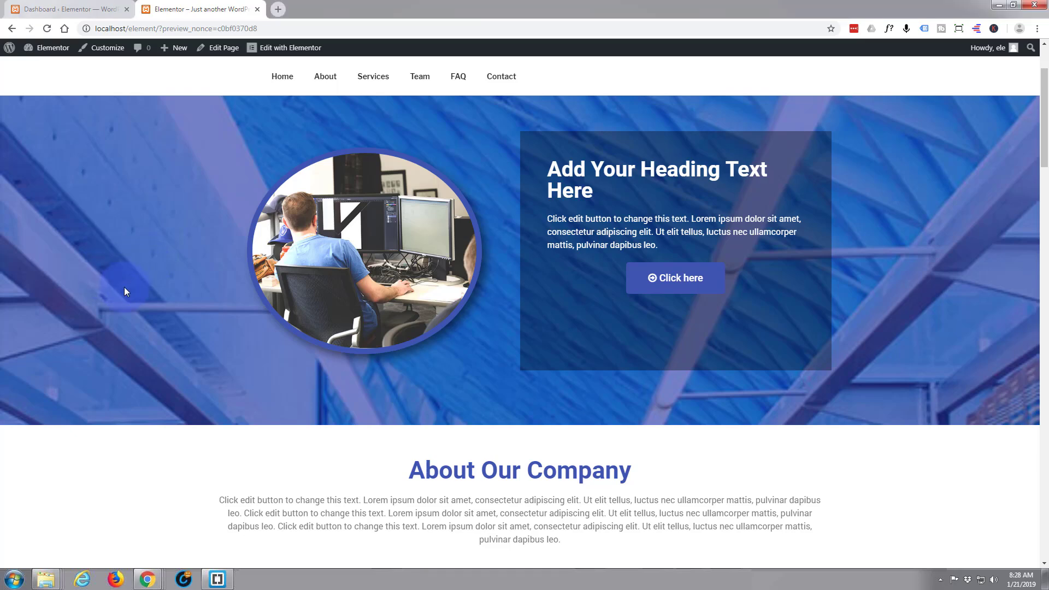
Step: Review the sections of the home page and open the page for editing with Elementor
scroll(123, 284, down, 5)
scroll(125, 282, down, 8)
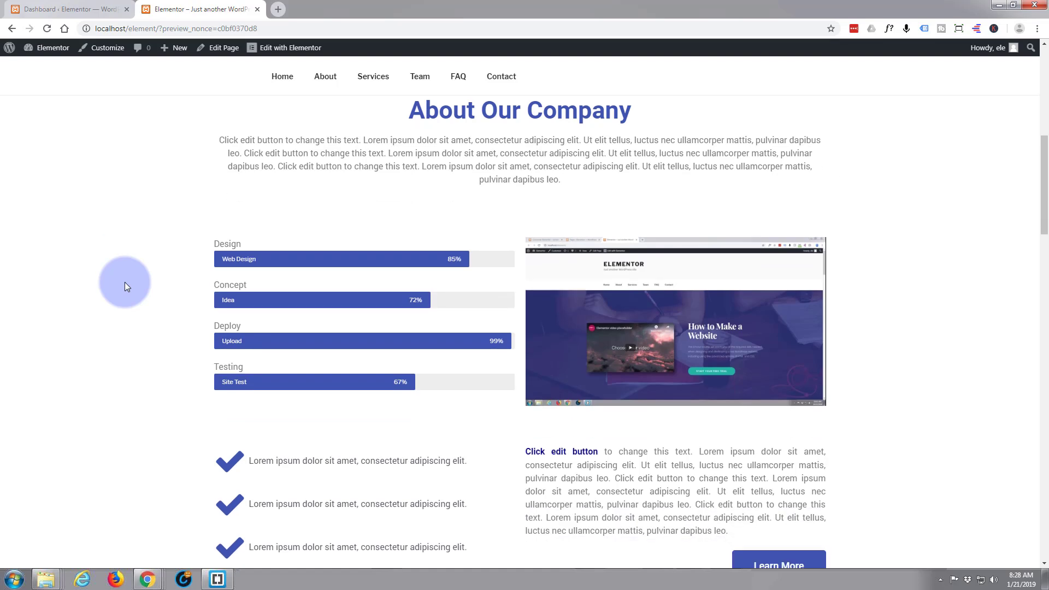
scroll(127, 283, down, 10)
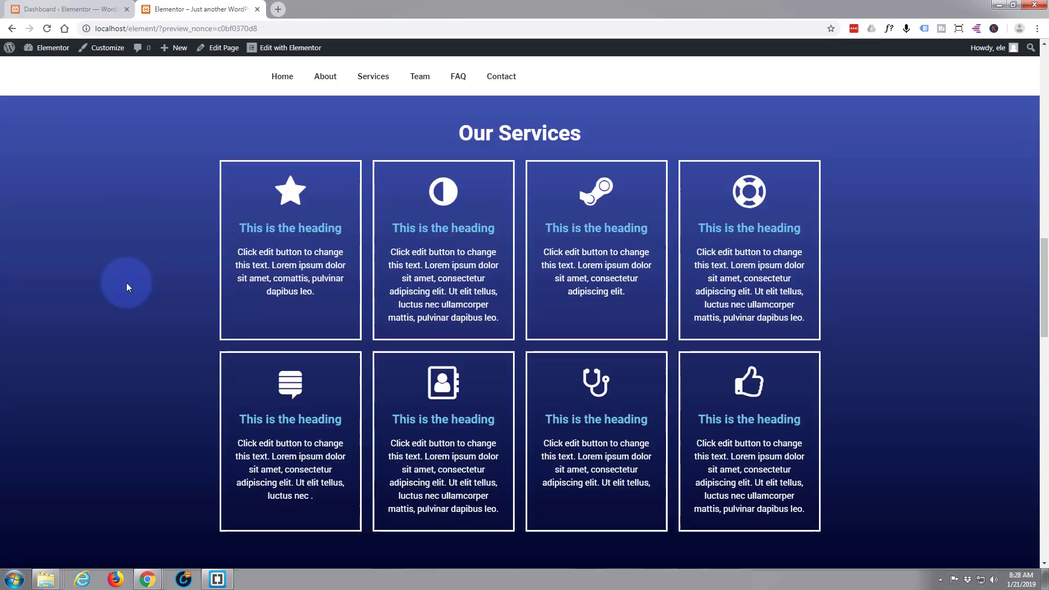
scroll(127, 283, down, 9)
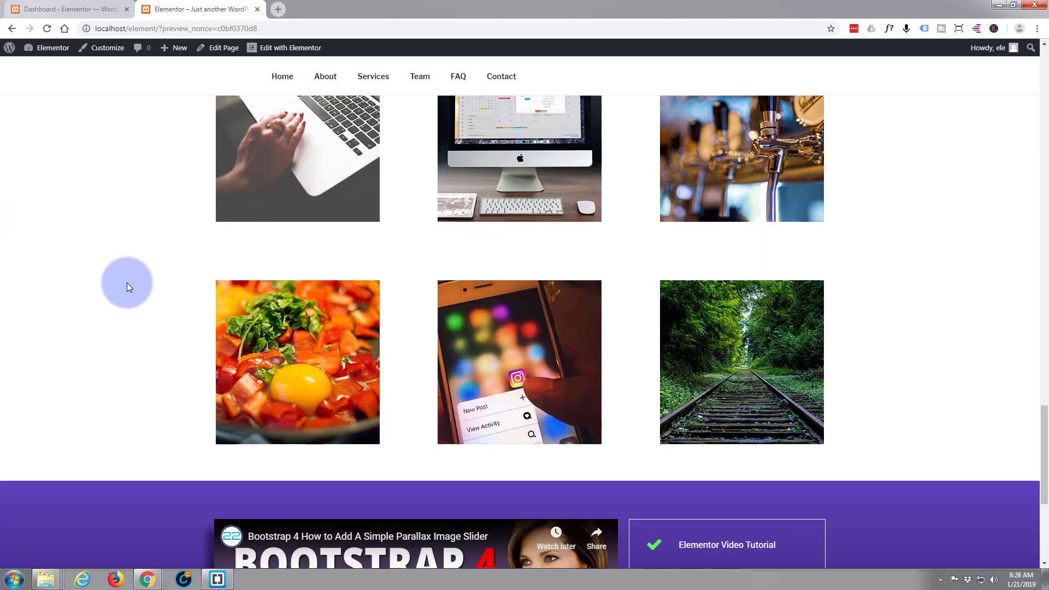
scroll(127, 283, down, 5)
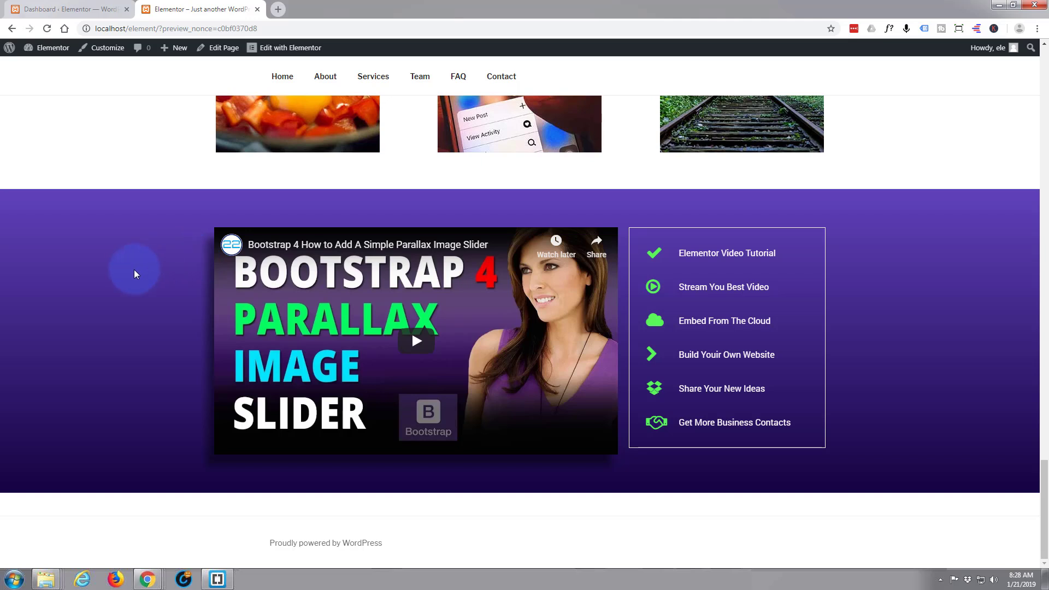
click(281, 50)
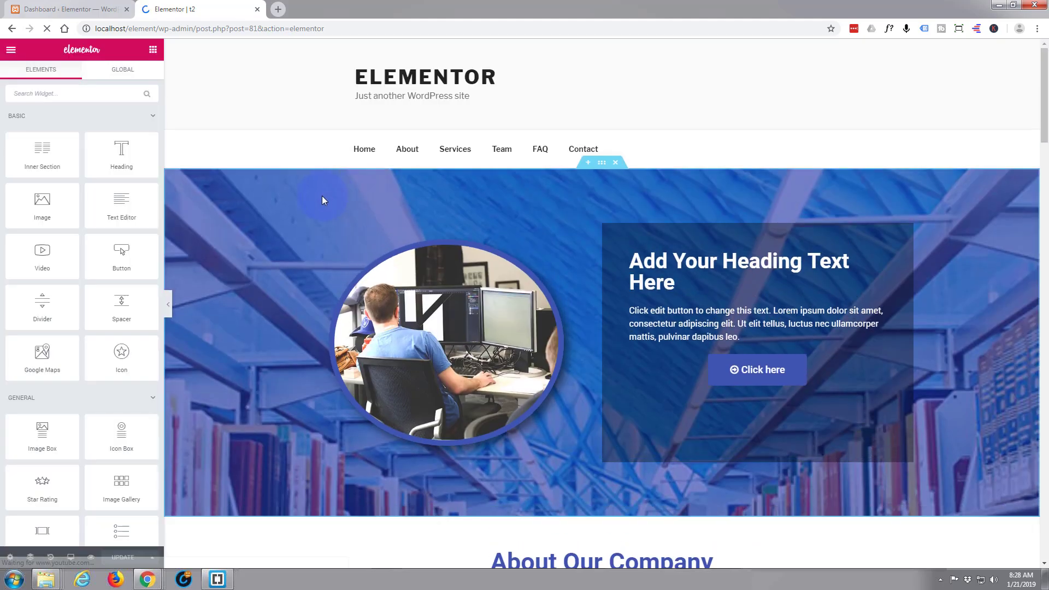
Step: Delete the purple section with the video and icon list at the end of the page
scroll(302, 211, down, 1)
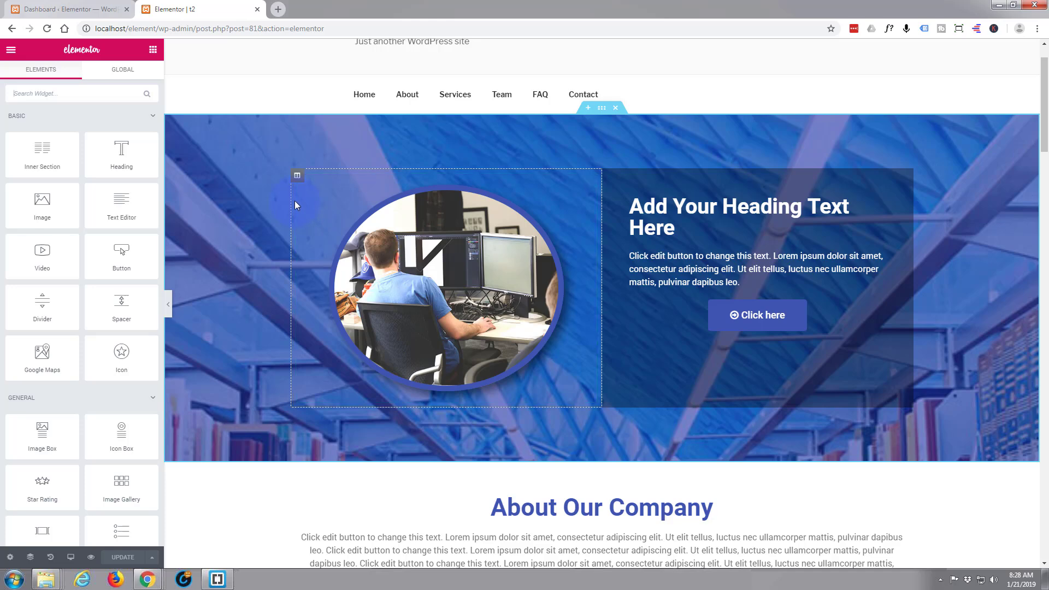
scroll(295, 201, down, 5)
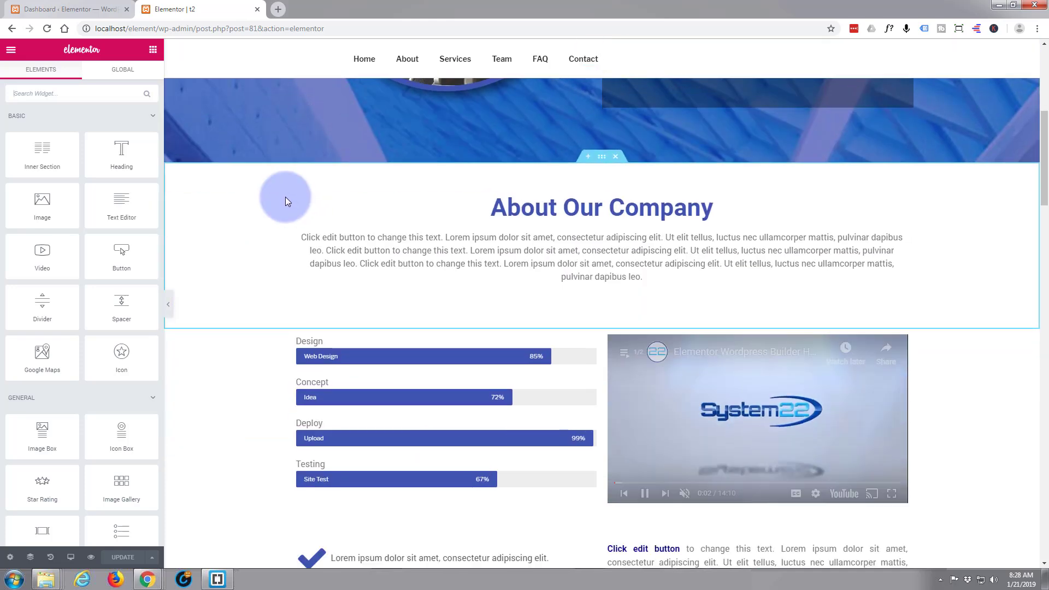
scroll(285, 197, down, 10)
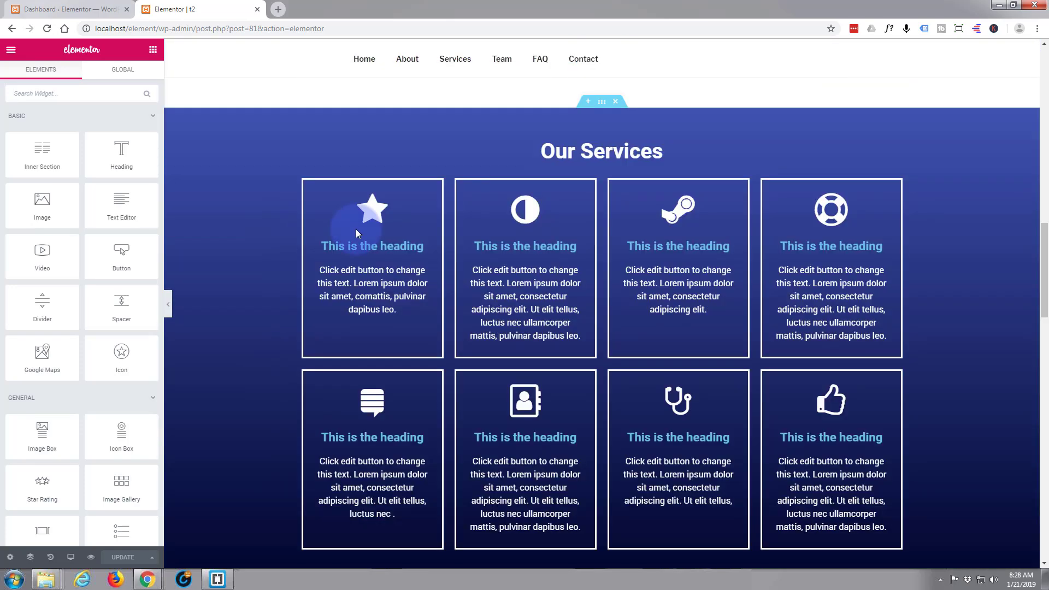
scroll(256, 314, down, 7)
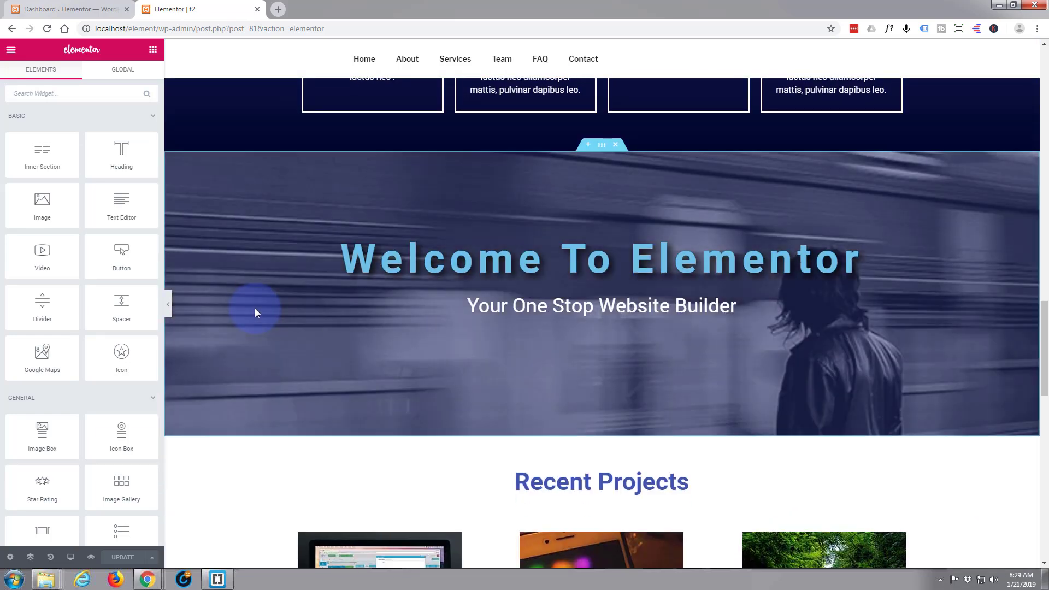
scroll(254, 312, down, 15)
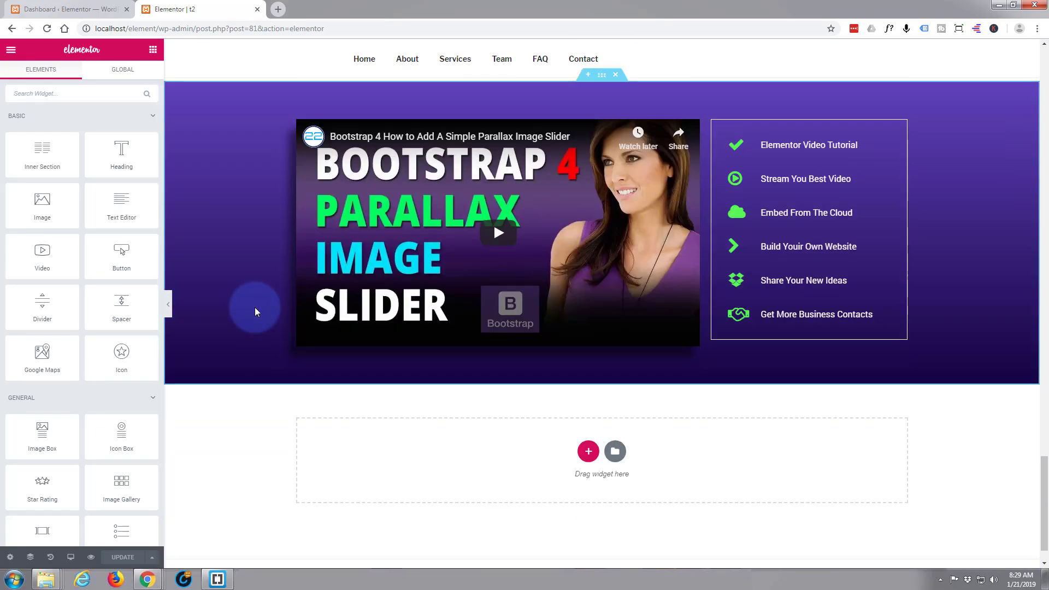
scroll(255, 307, up, 2)
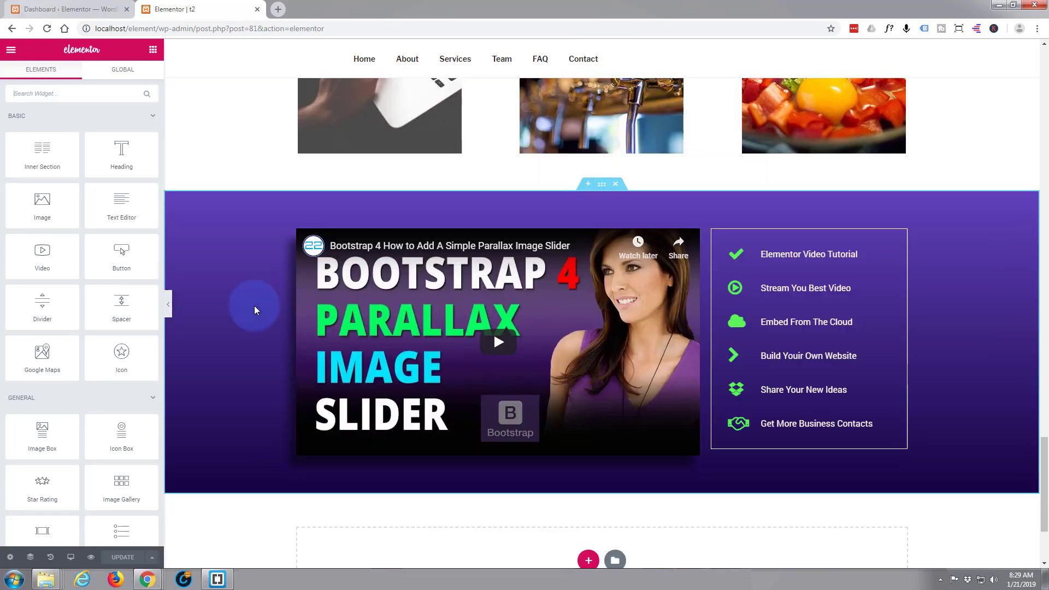
click(617, 186)
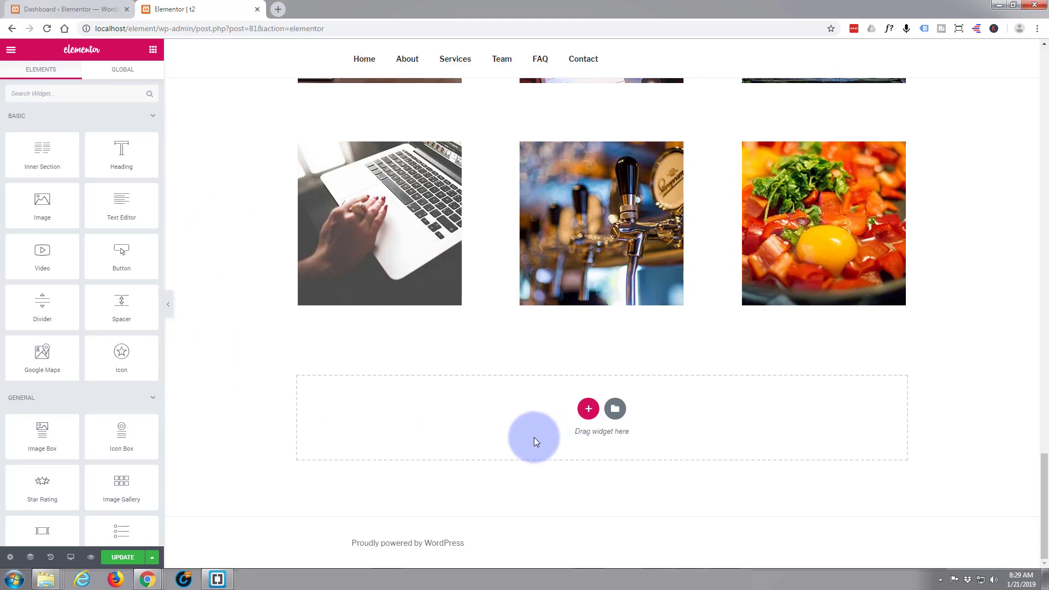
Step: Add a section with a wide first column and a narrow second column below the image gallery, with a gradient background
click(589, 409)
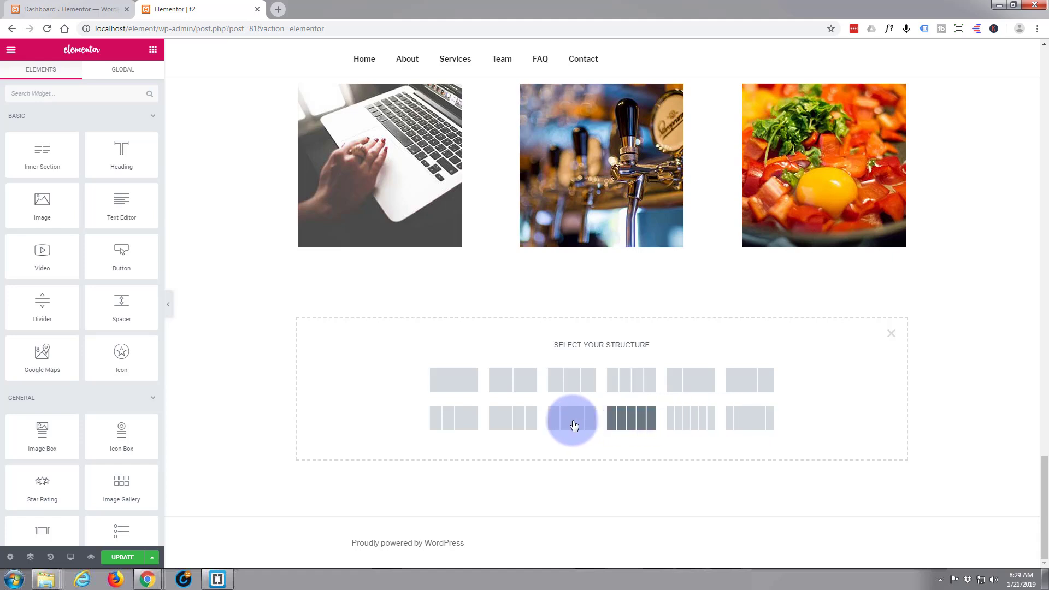
click(749, 388)
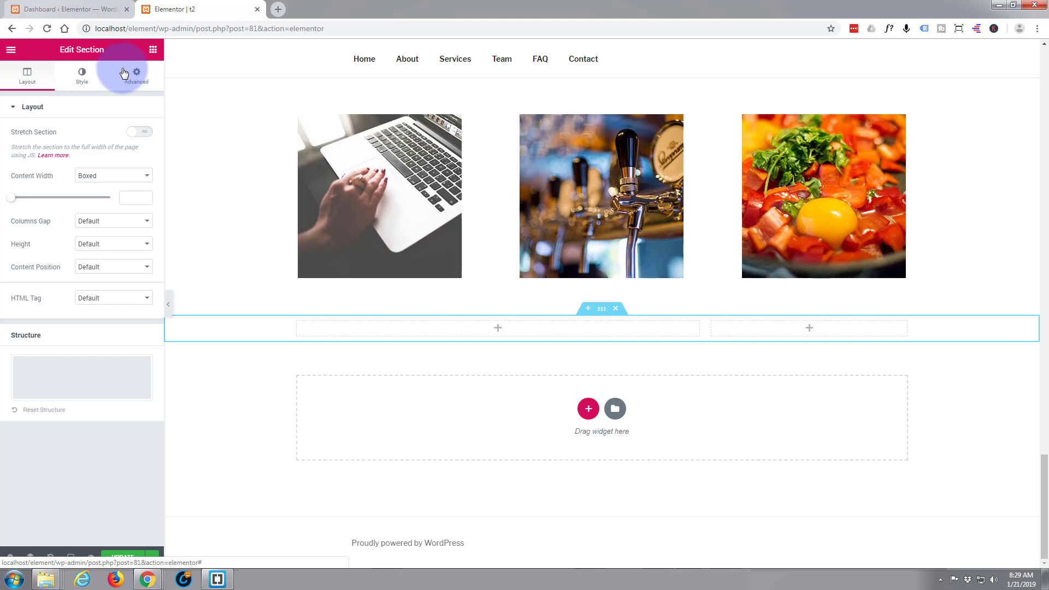
click(83, 74)
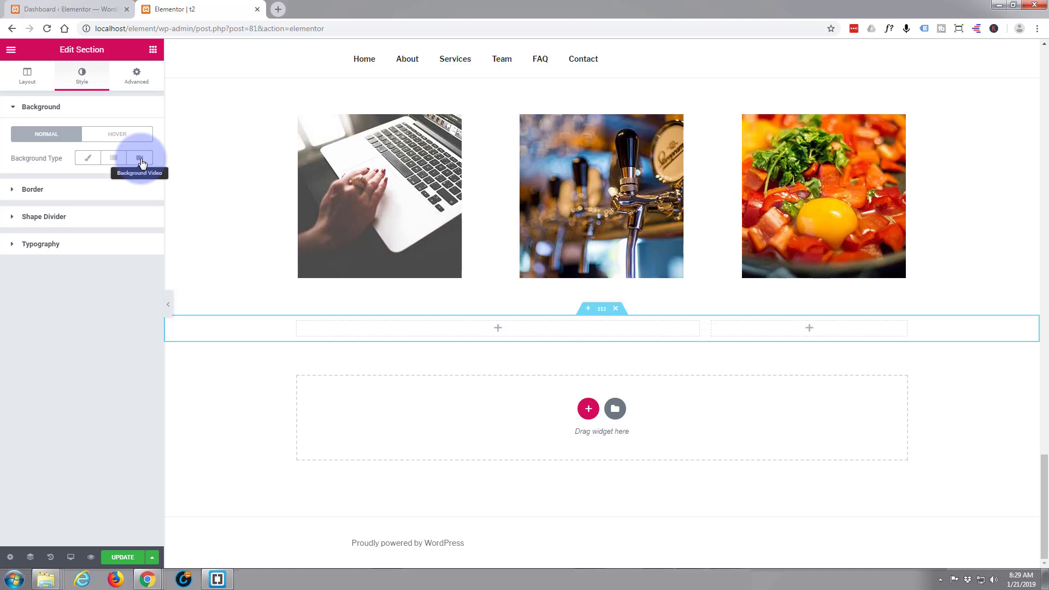
click(115, 158)
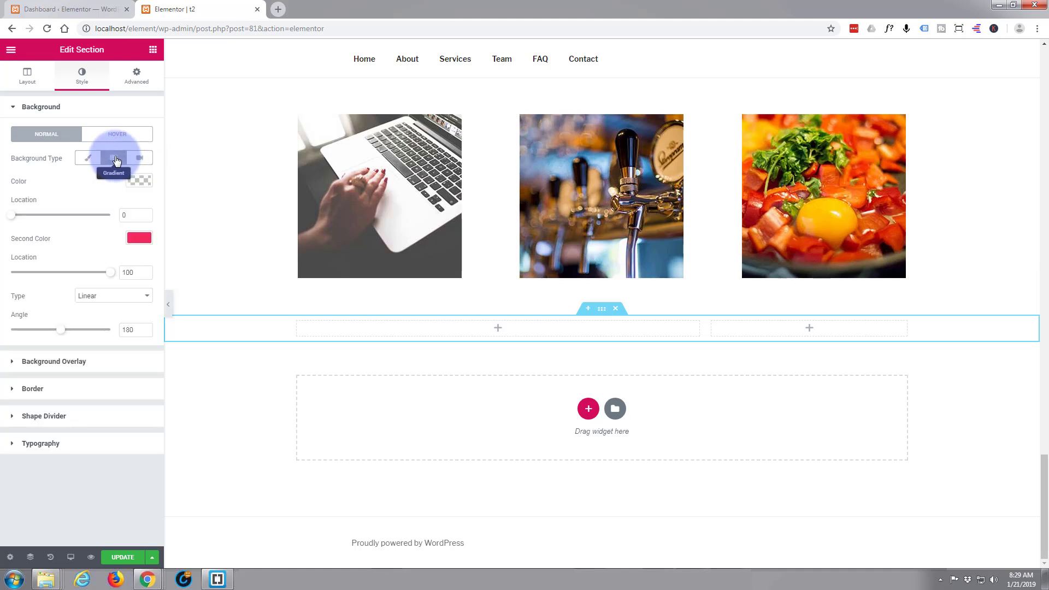
Step: Set the first color of the section's background gradient to purple #7449cc
click(136, 181)
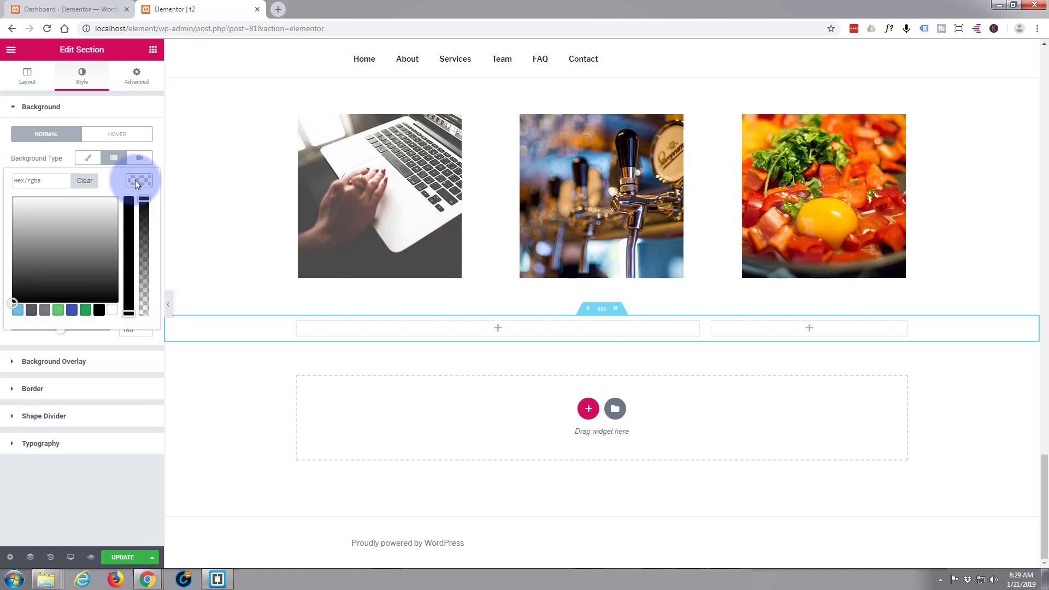
click(73, 310)
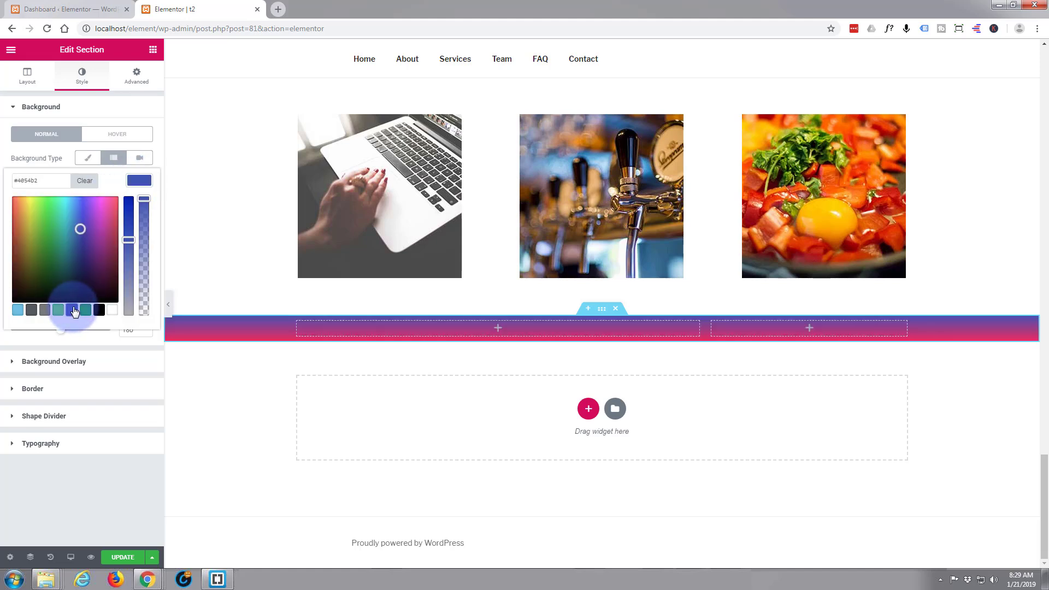
drag(81, 239, 90, 218)
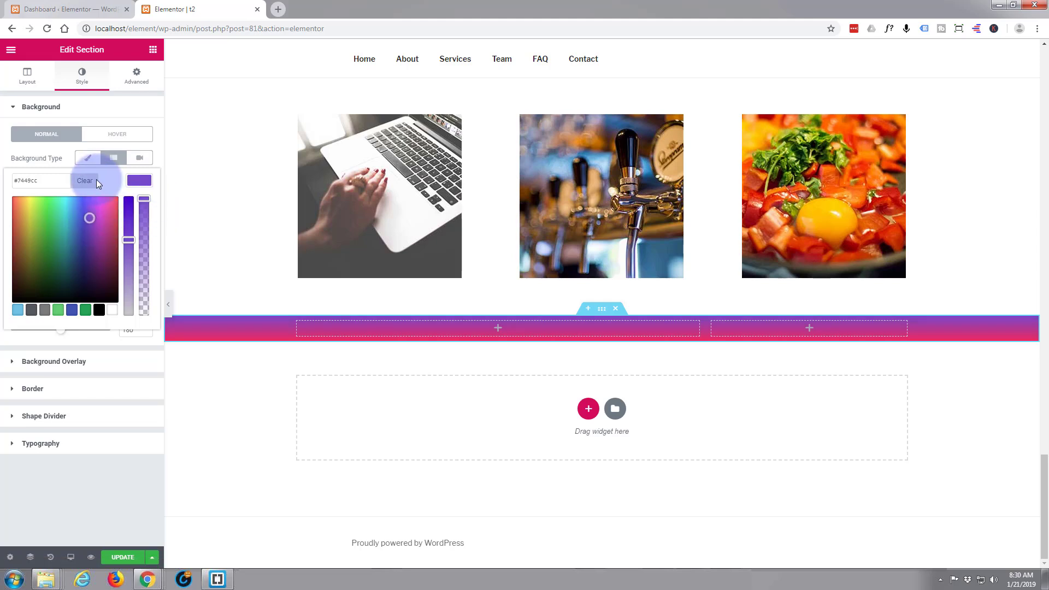
click(137, 182)
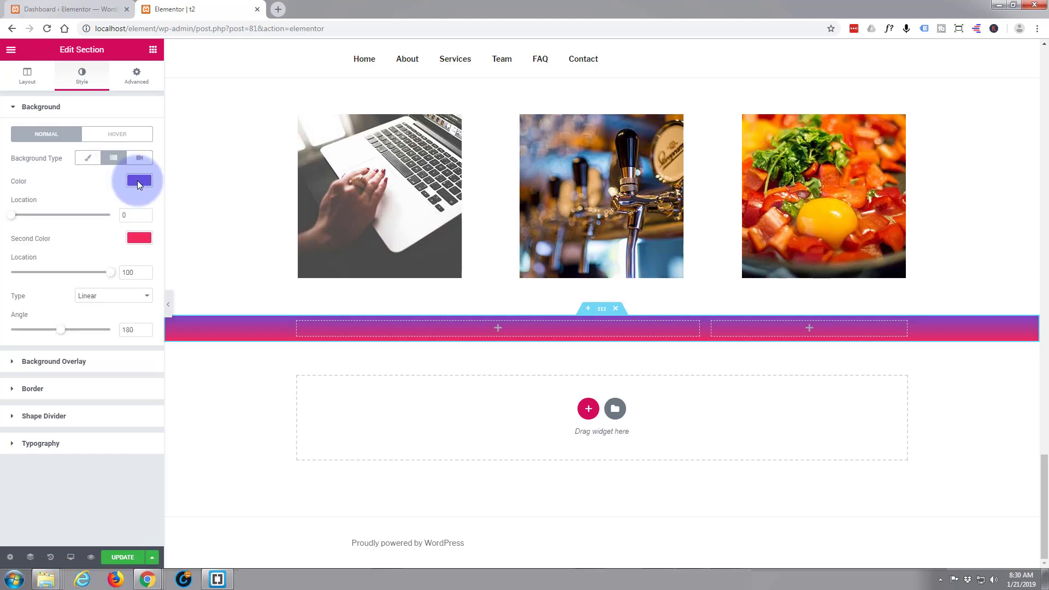
Step: Set the second color of the section's background gradient to a dark indigo, about #1b007f
click(143, 239)
drag(109, 262, 76, 341)
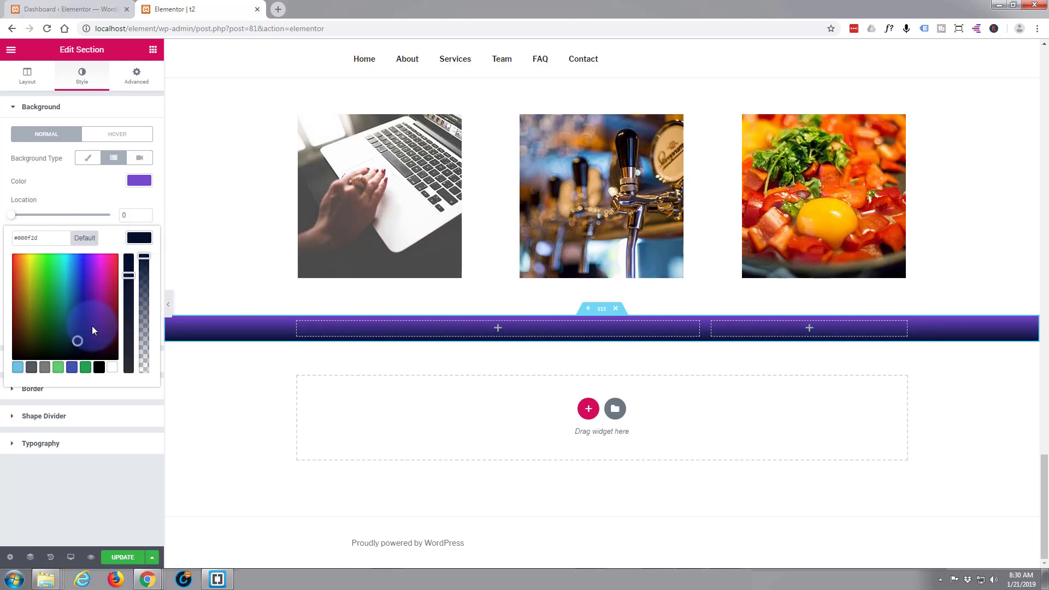
mouse_move(77, 342)
mouse_down()
mouse_move(76, 306)
mouse_move(88, 309)
mouse_up()
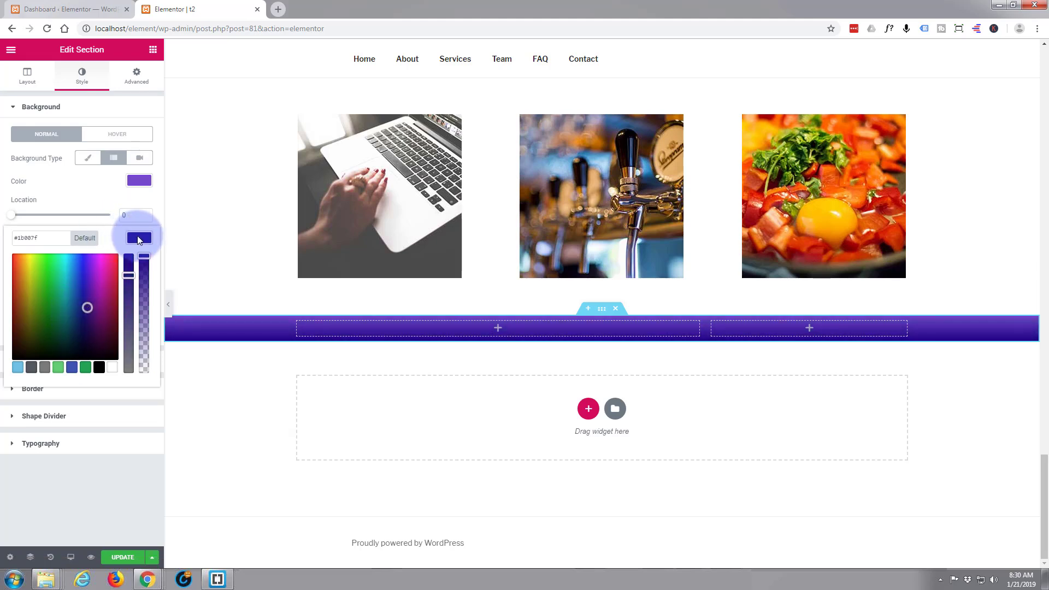
click(139, 239)
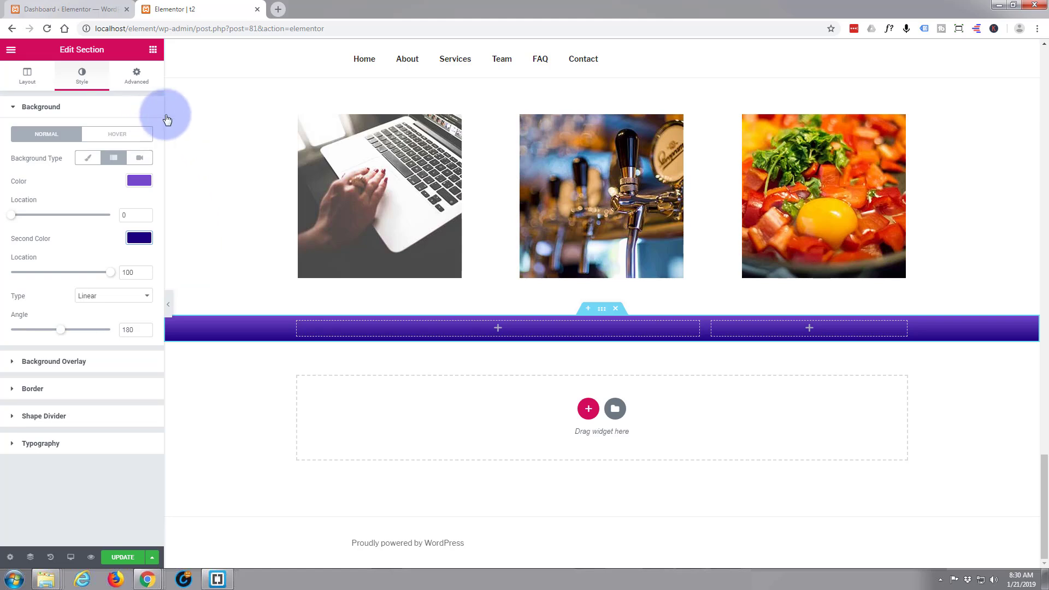
Step: Set the section's padding to 50 px at top and bottom, with unlinked right and left values of 0
click(138, 77)
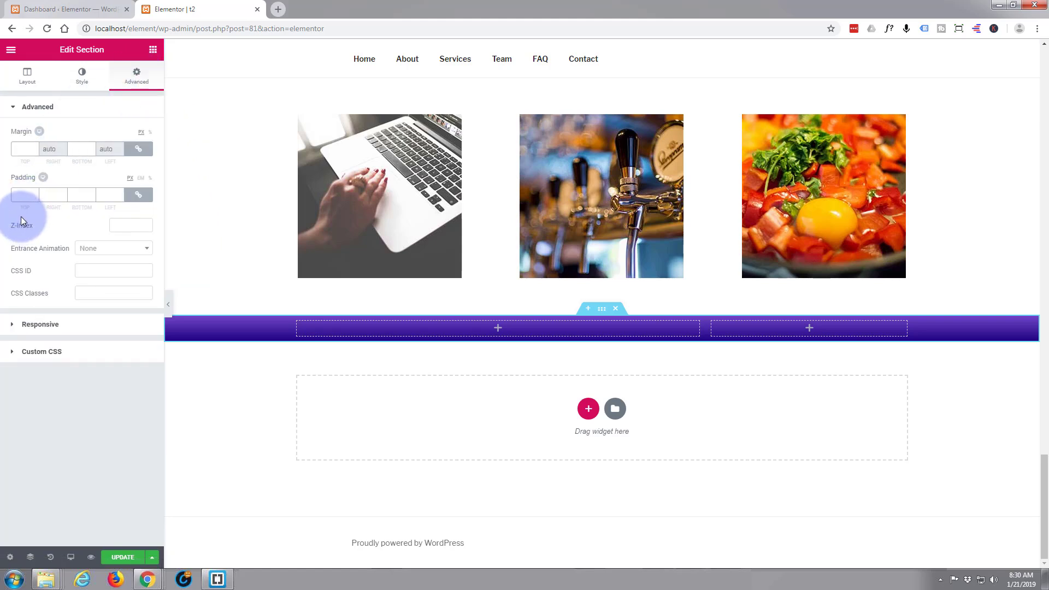
click(137, 196)
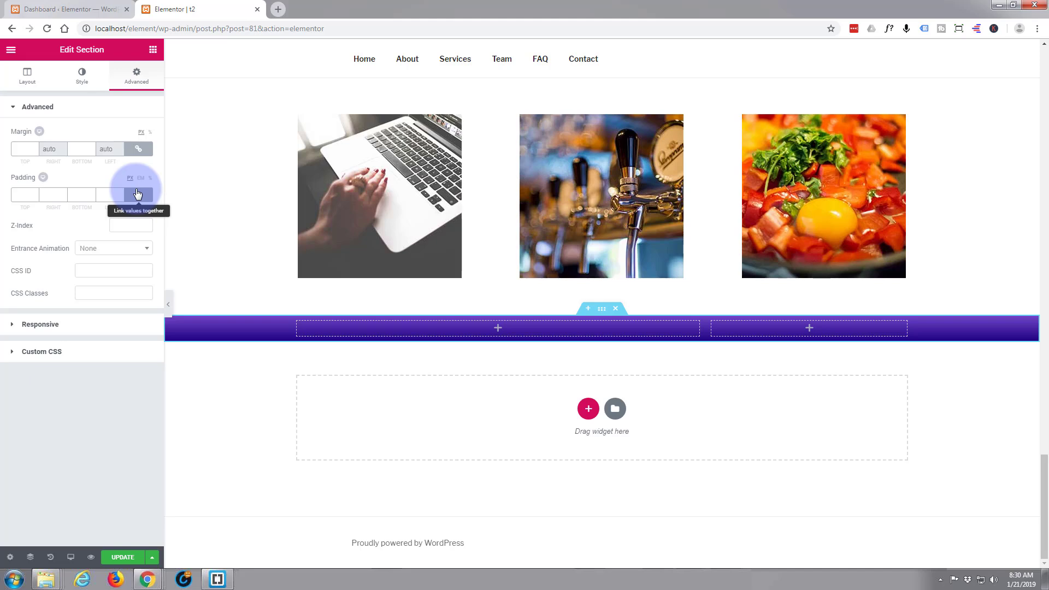
click(30, 196)
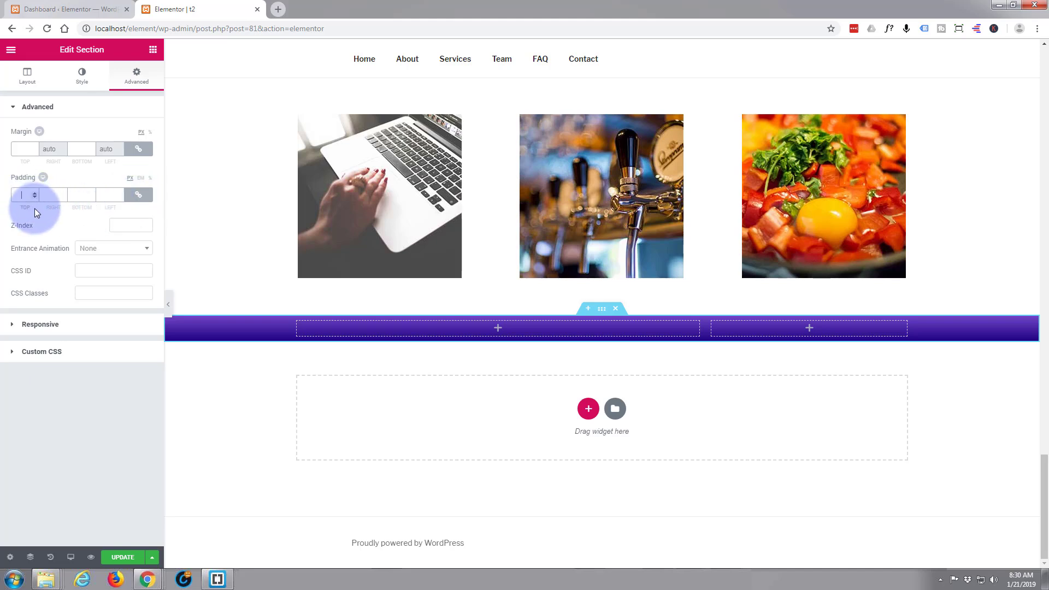
text(50)
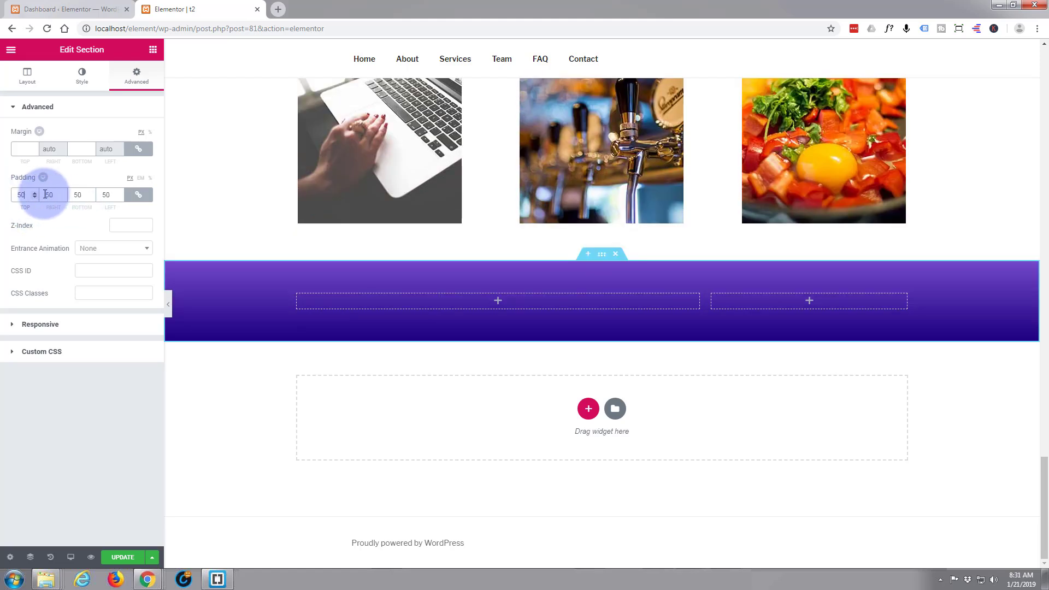
click(42, 194)
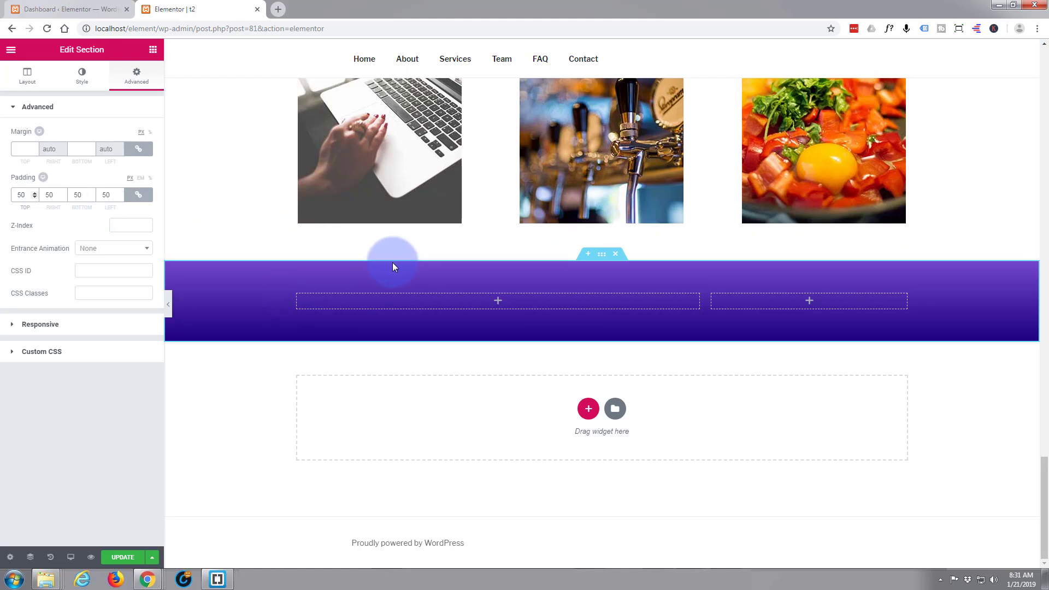
click(138, 195)
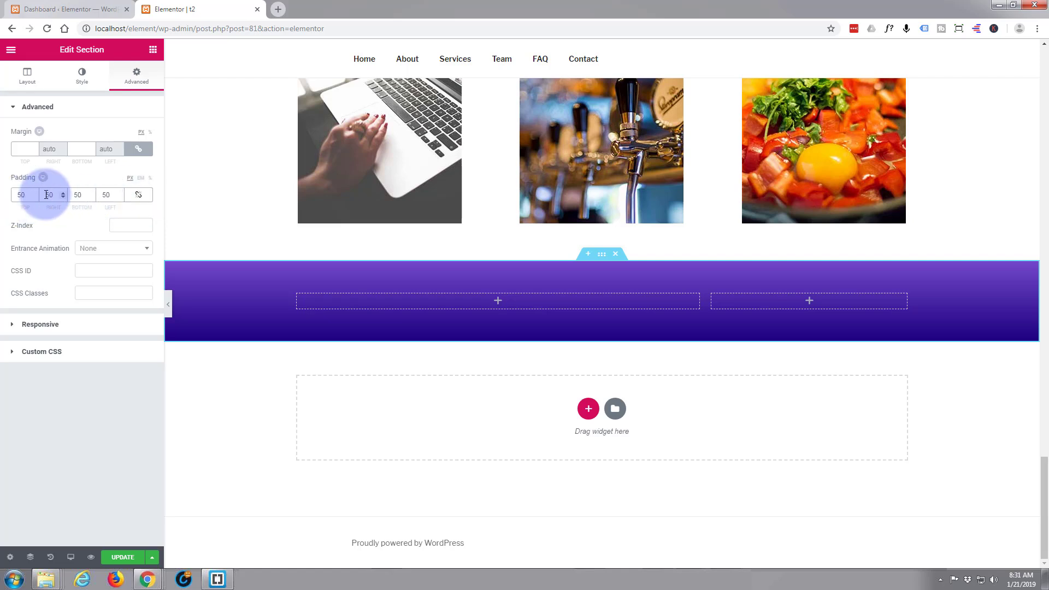
drag(47, 194, 53, 194)
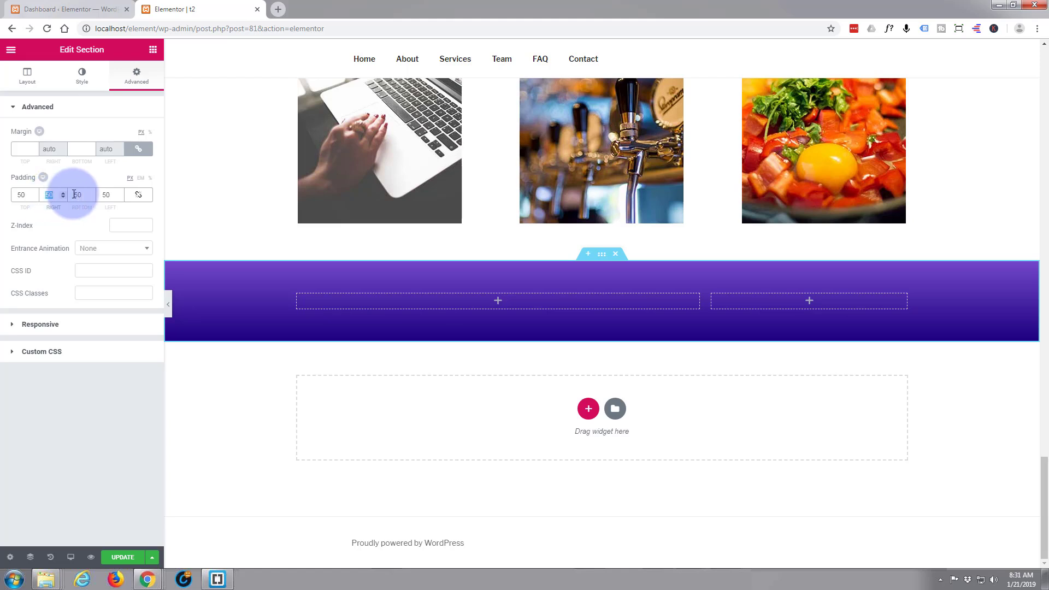
text(0)
double_click(104, 195)
text(0)
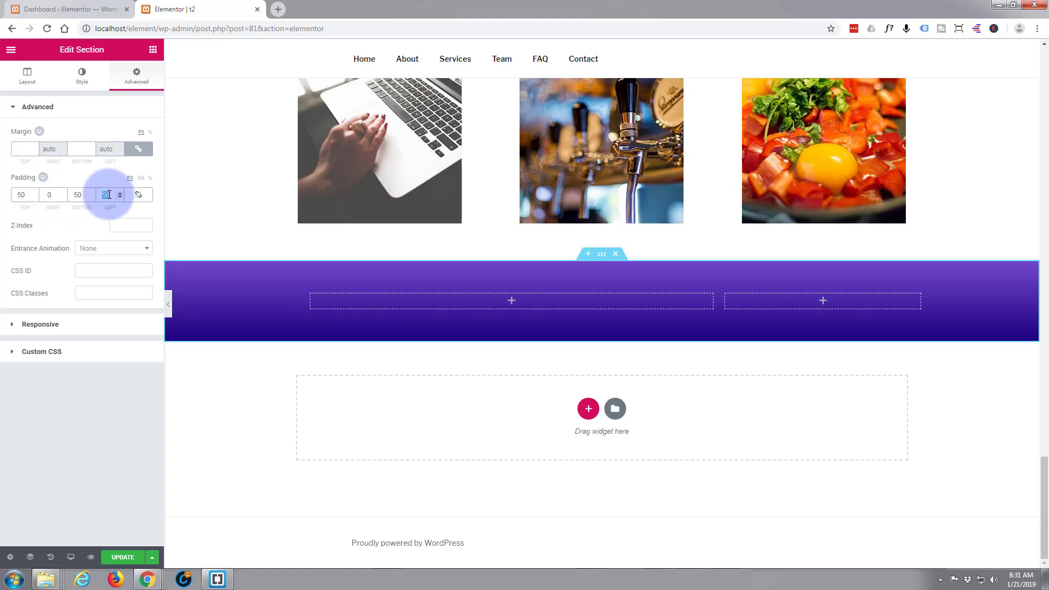
Step: Increase the section's top and bottom padding to 60 px
click(20, 195)
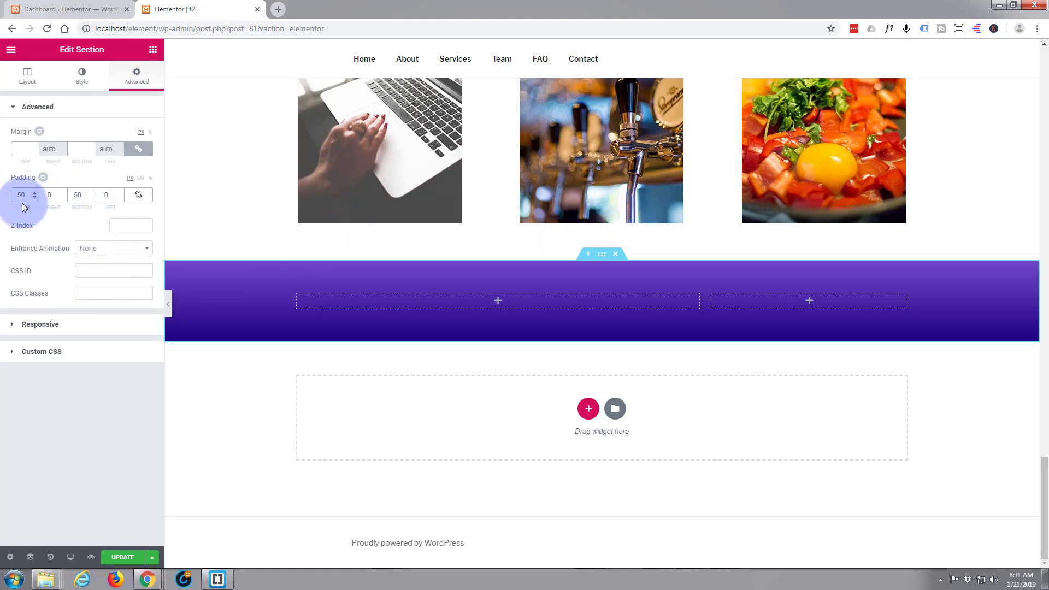
key(BackSpace)
text(6)
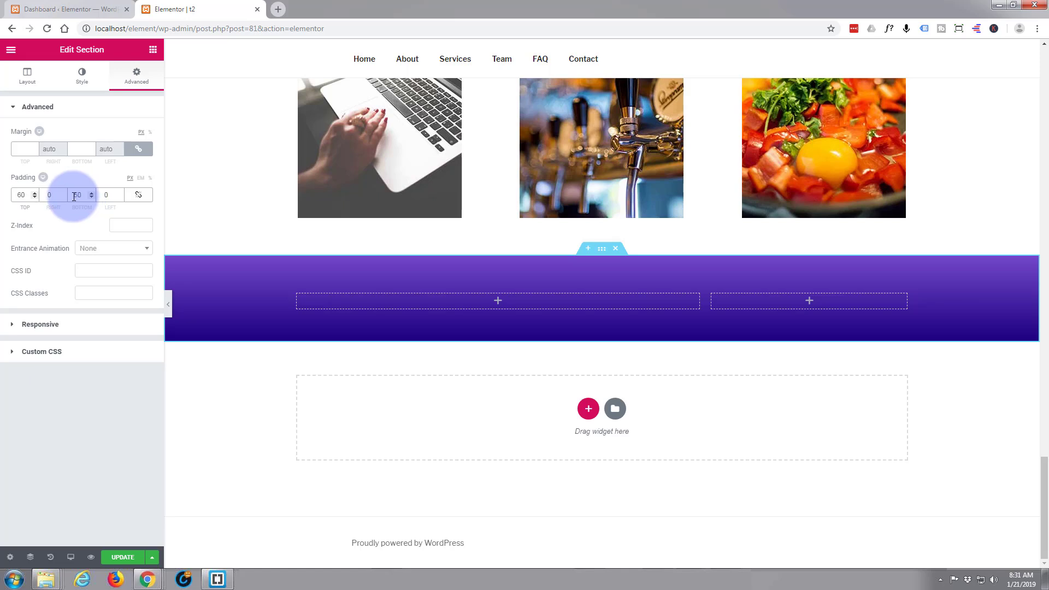
drag(78, 195, 74, 195)
text(6)
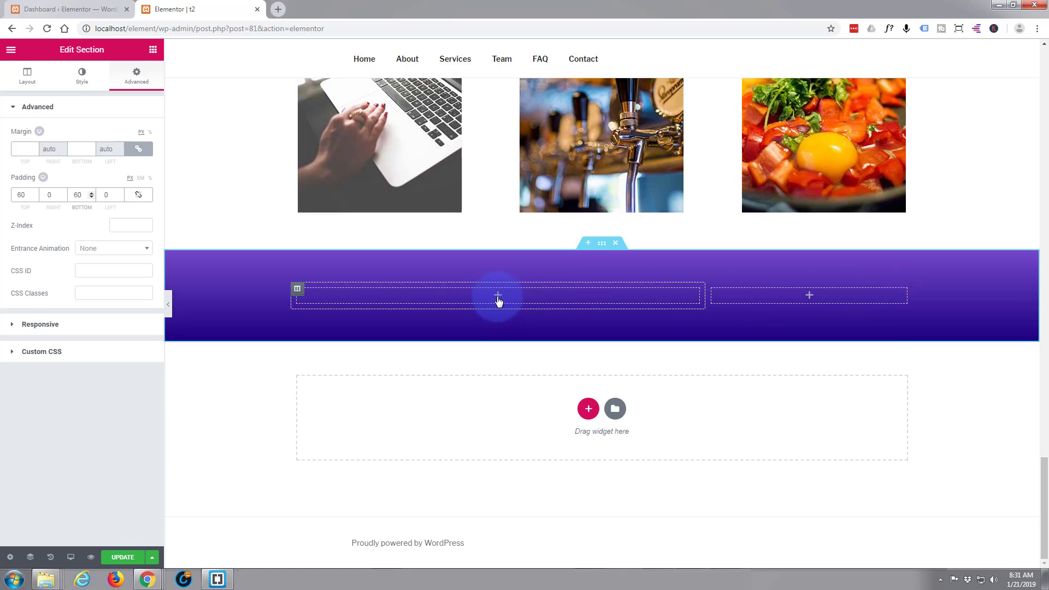
Step: Add a Video widget to the wider column of the purple gradient section
click(153, 52)
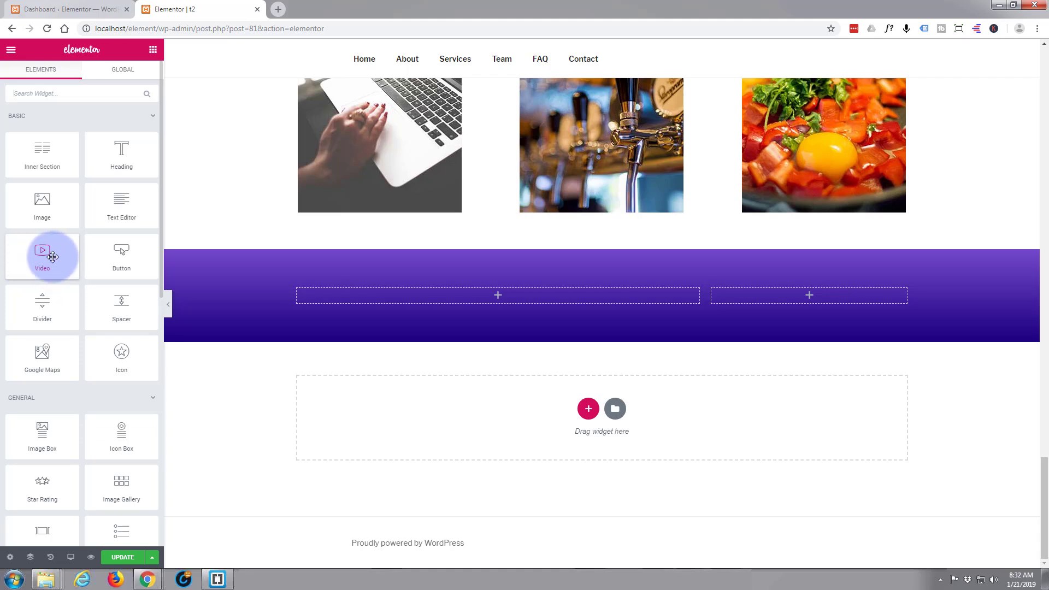
drag(44, 252, 449, 293)
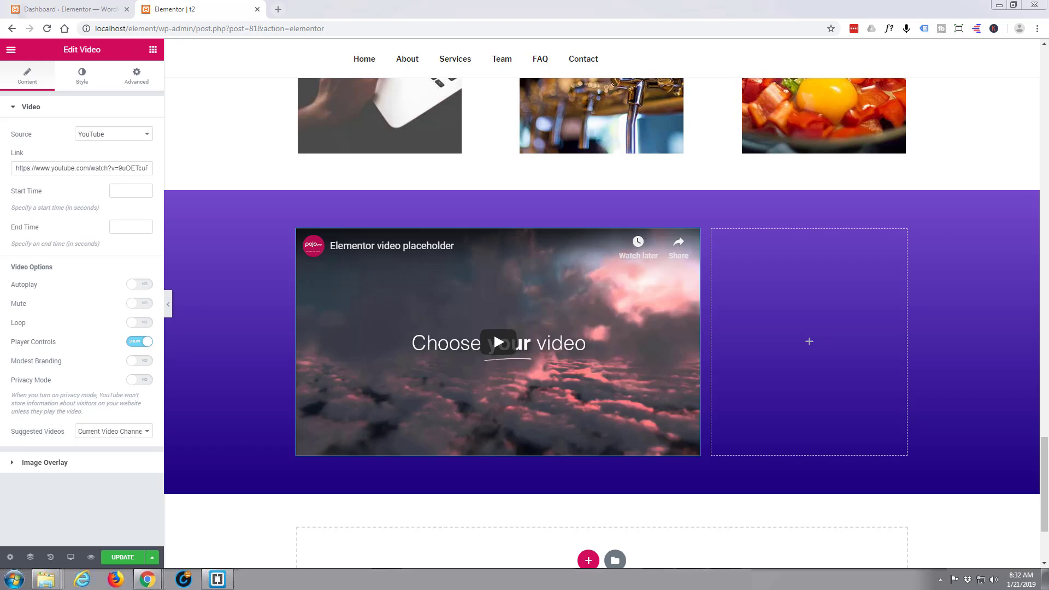
Step: Switch to YouTube, open the video "Bootstrap 4 How to Add A Simple Parallax Image Slider", pause it and copy its URL
drag(445, 11, 334, 11)
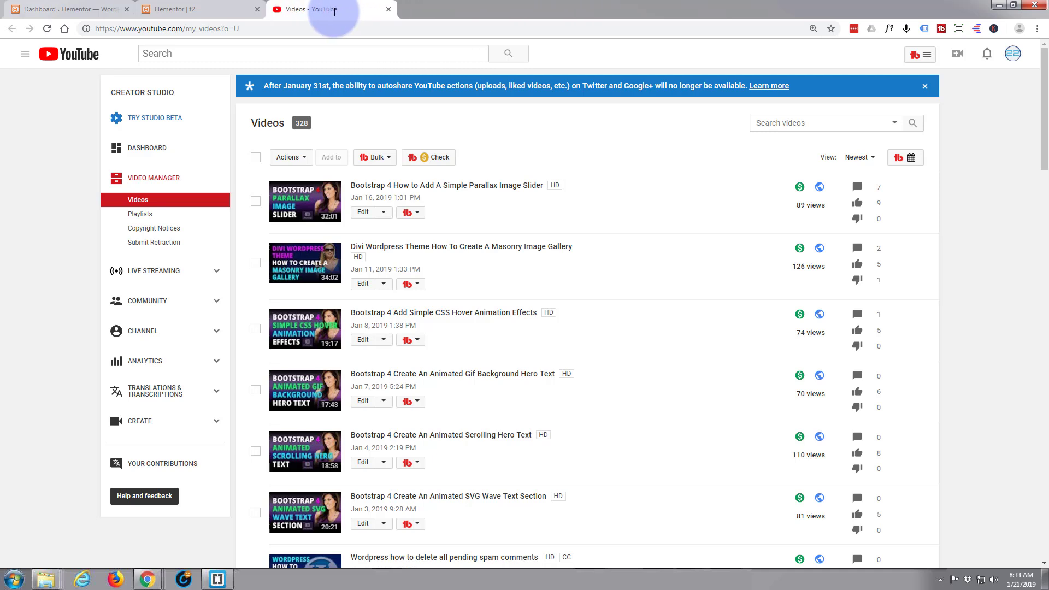
click(302, 209)
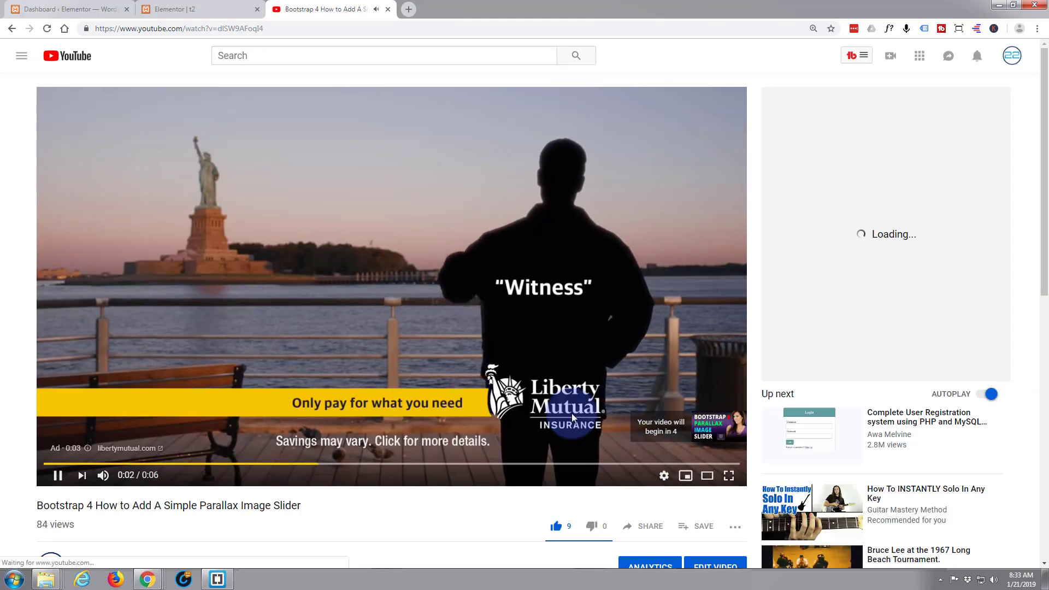
click(604, 392)
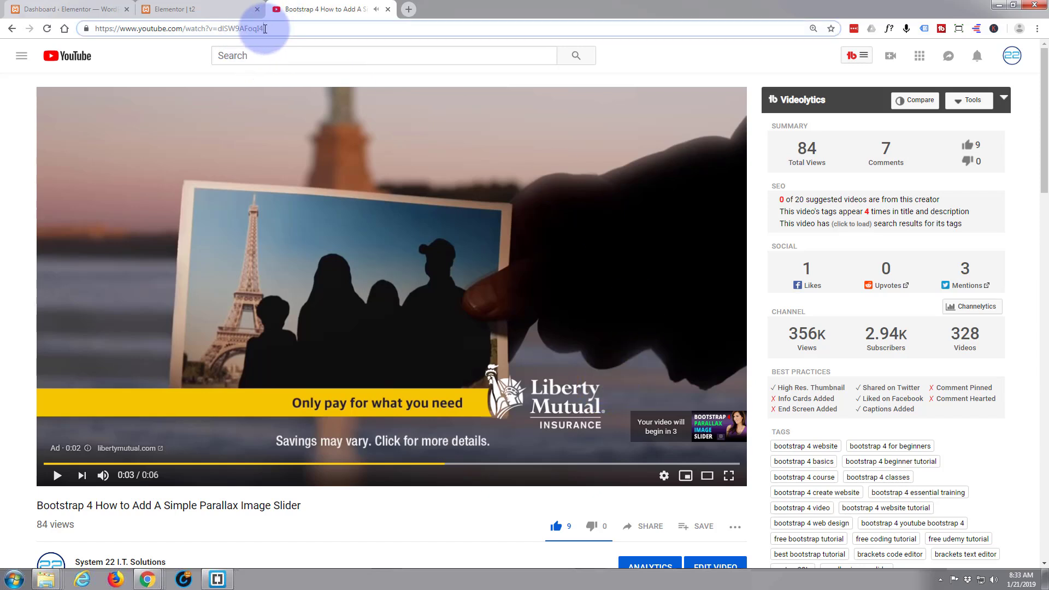
drag(265, 32, 91, 41)
key(ctrl+c)
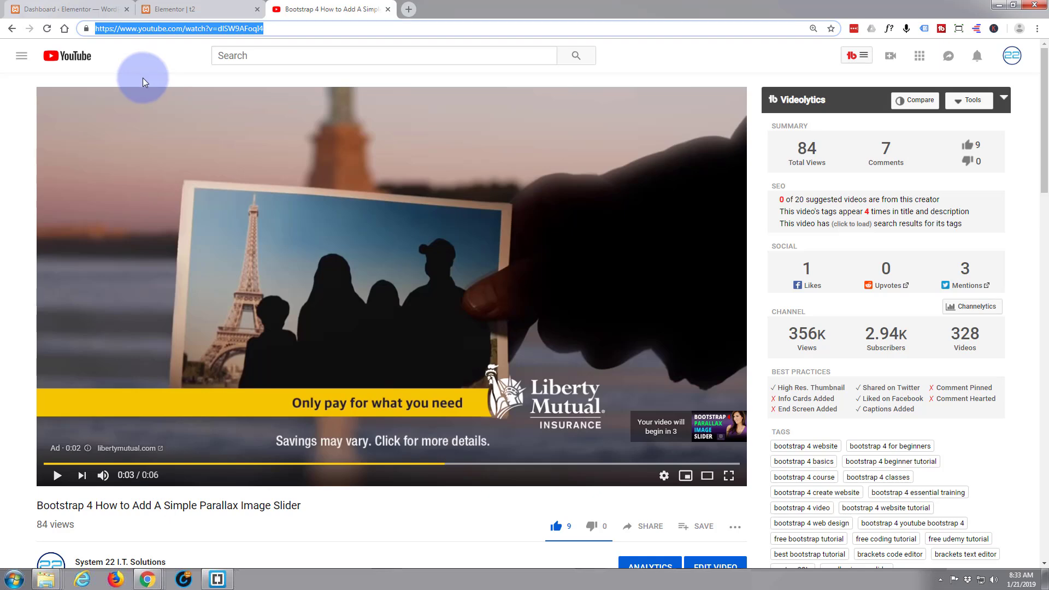
Step: Back in the Elementor editor, replace the Video widget's placeholder link with the copied YouTube URL
click(200, 10)
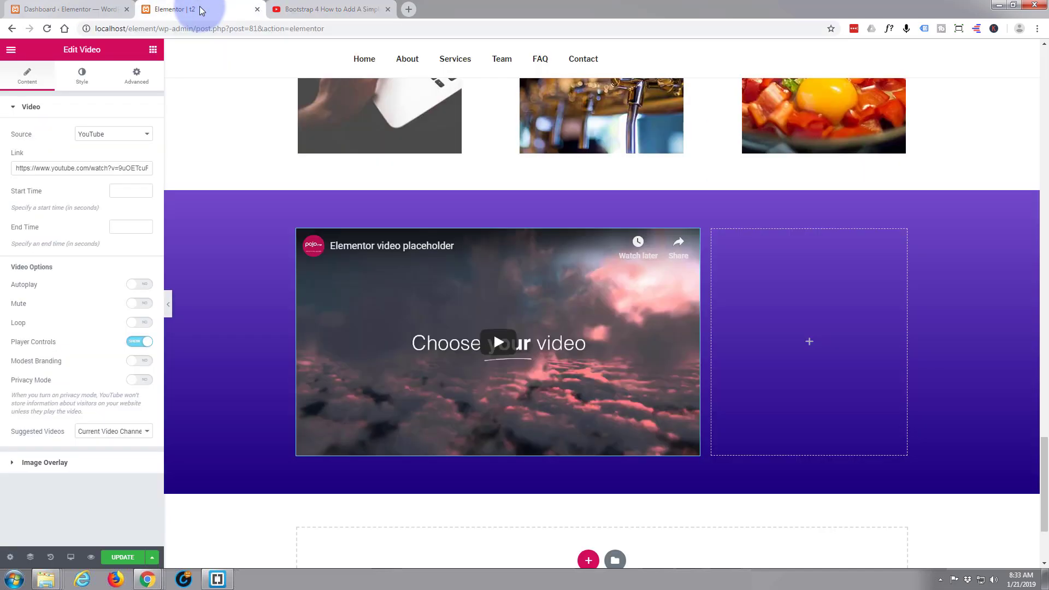
click(23, 168)
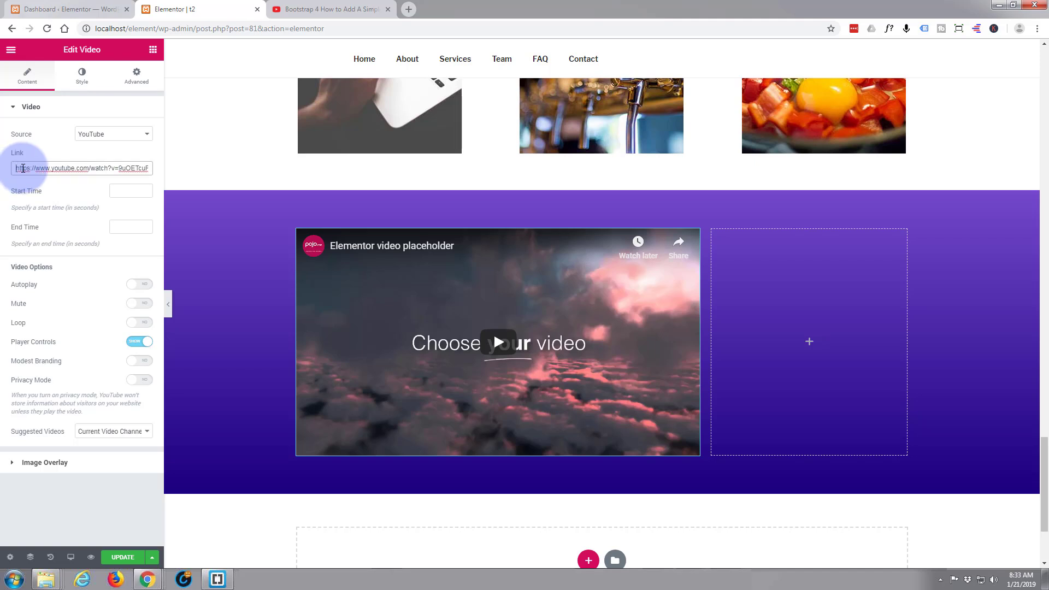
drag(23, 167, 169, 163)
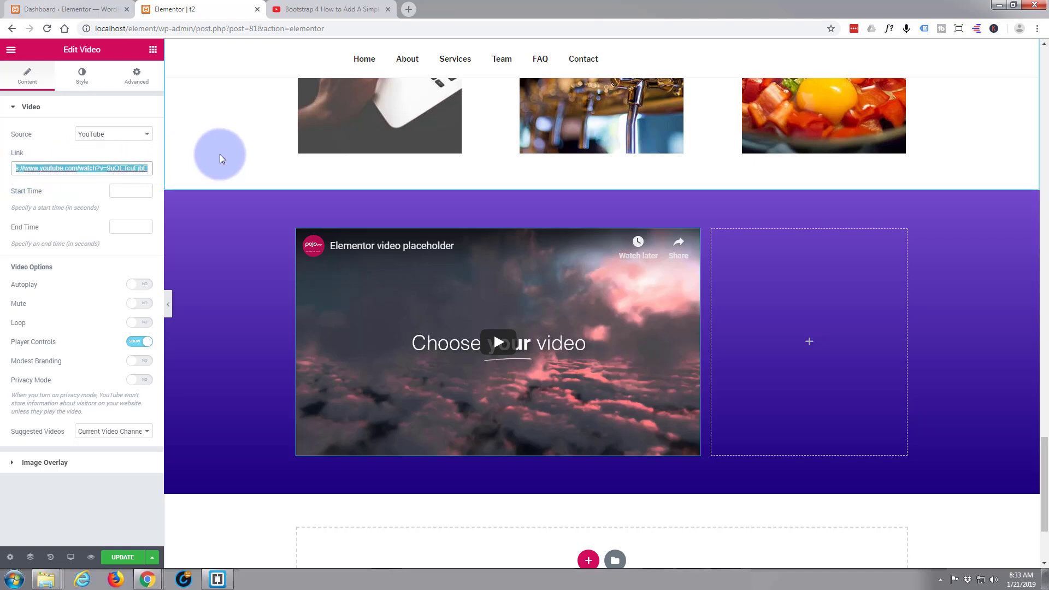
key(ctrl+v)
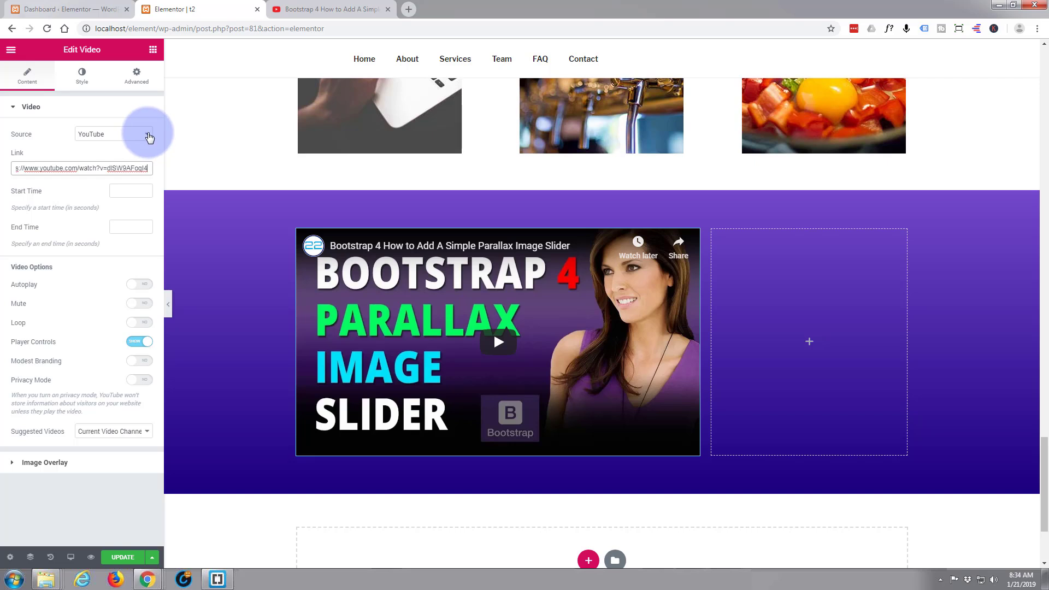
click(148, 135)
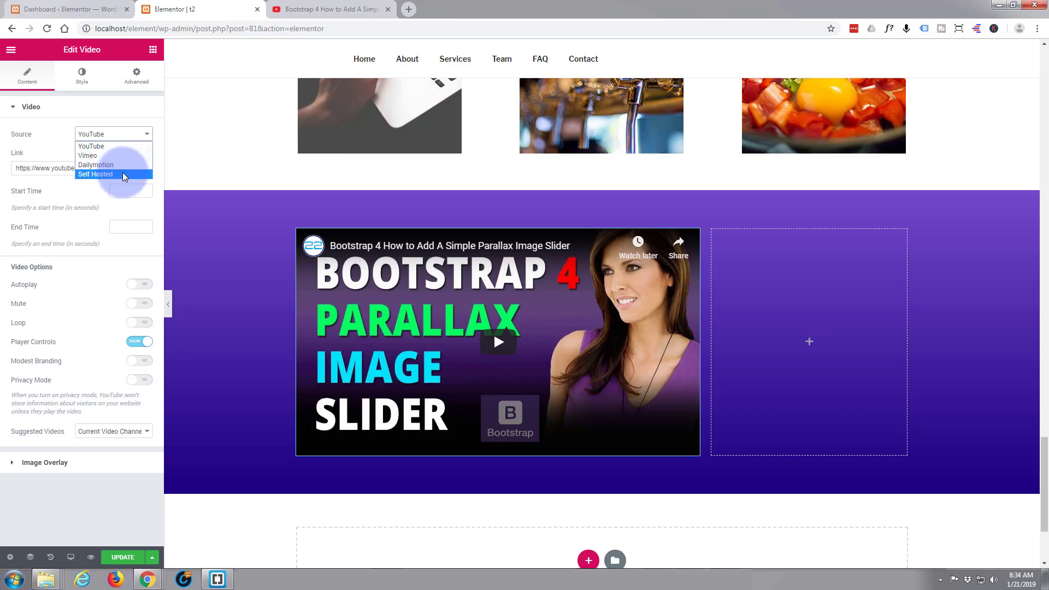
click(59, 142)
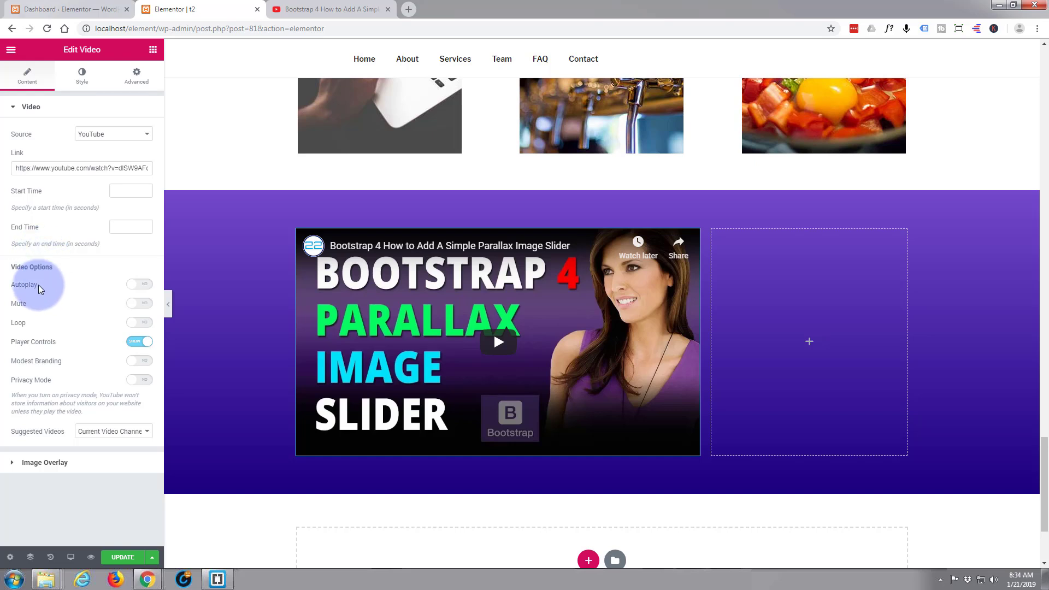
Step: Enable Autoplay and Mute for the video, and try the player's volume and pause controls
click(131, 289)
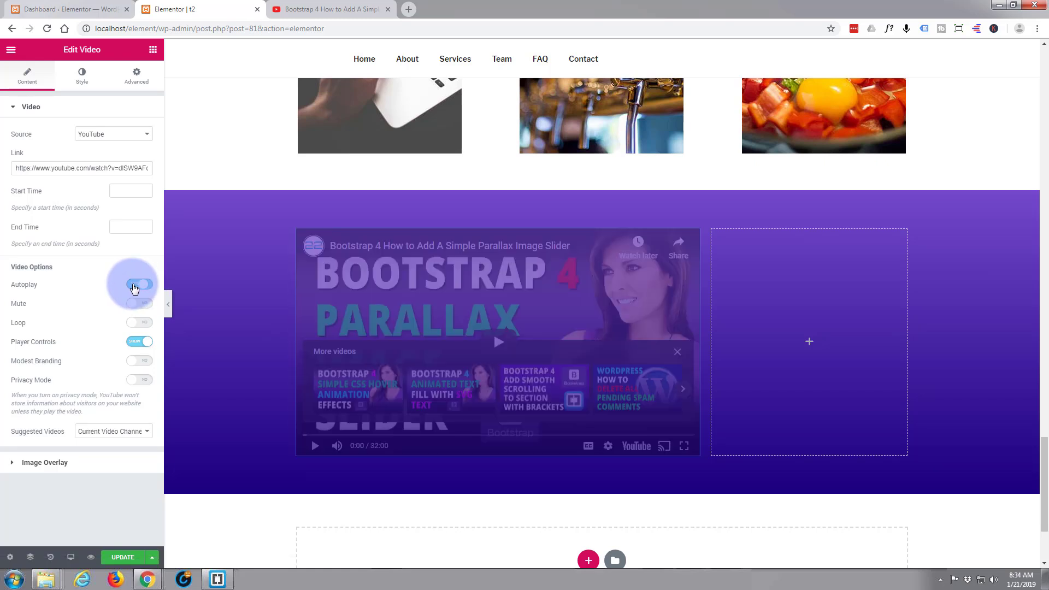
click(134, 288)
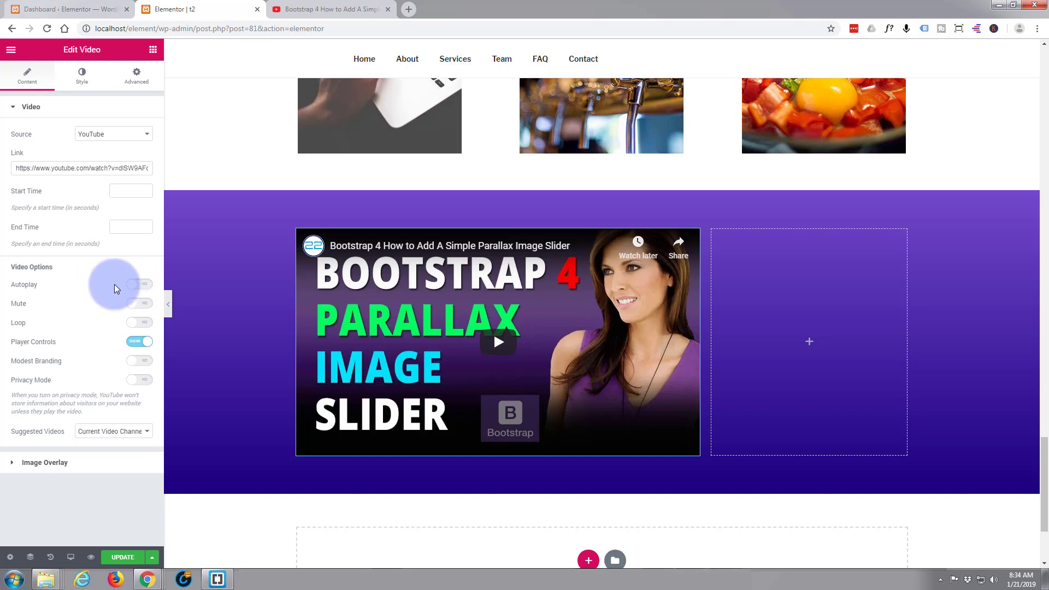
click(143, 286)
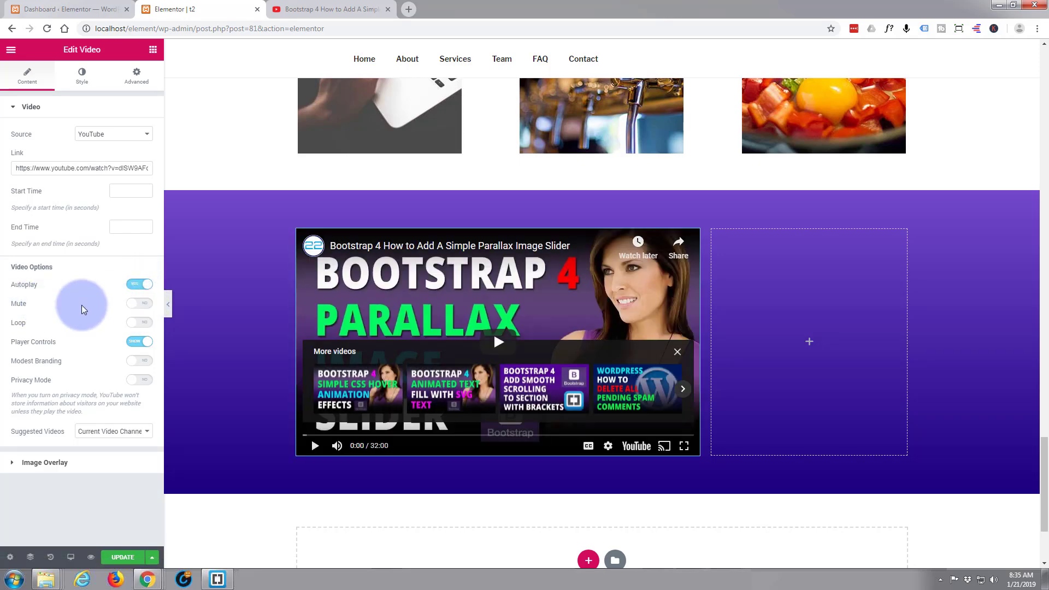
click(141, 303)
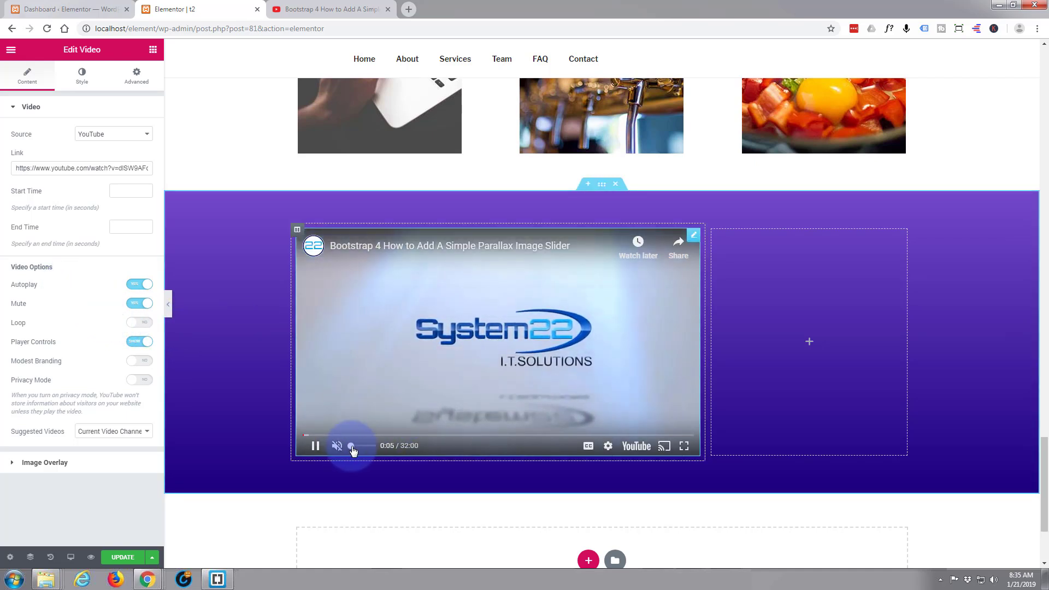
drag(353, 448, 363, 447)
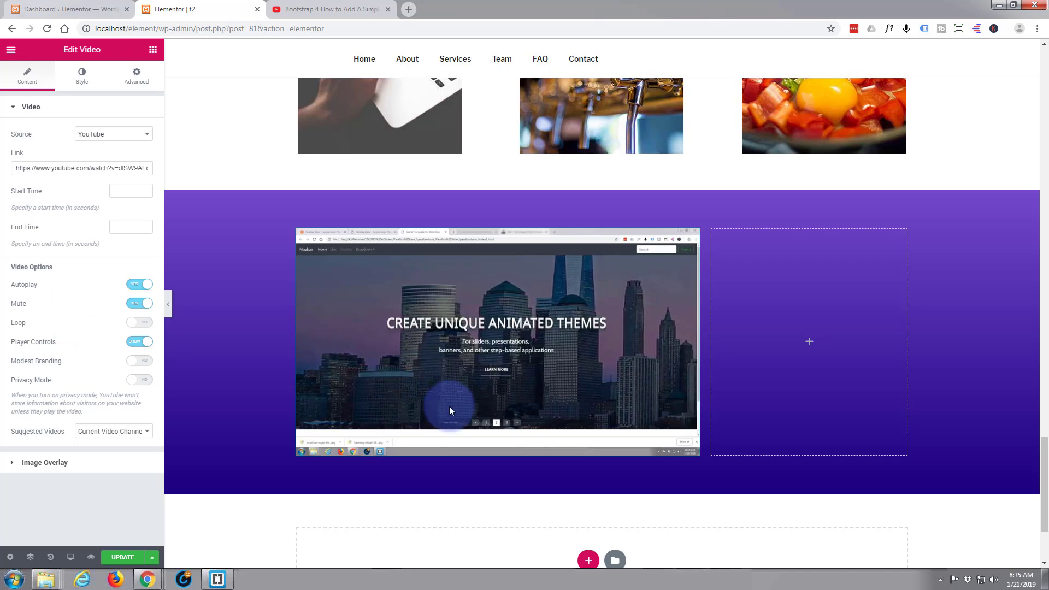
click(315, 447)
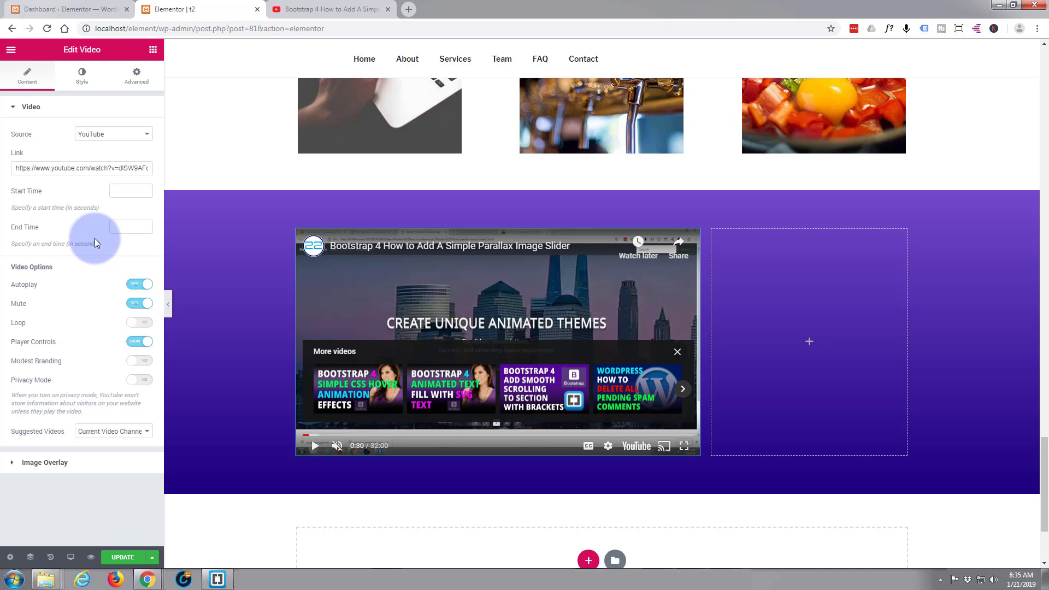
Step: Save the page and preview it to check the muted autoplay video in the purple gradient section
click(122, 558)
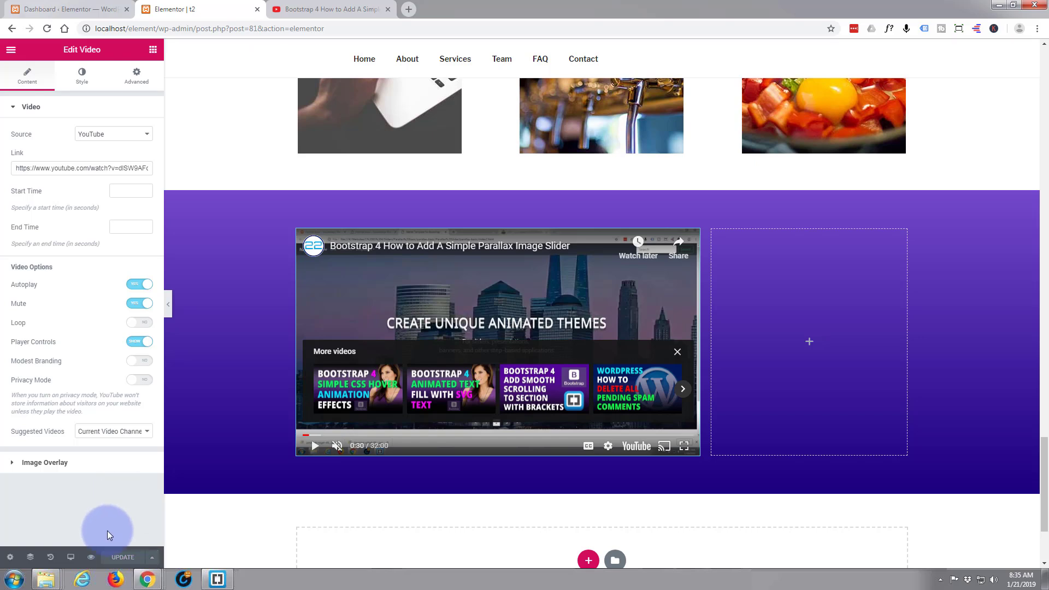
click(91, 560)
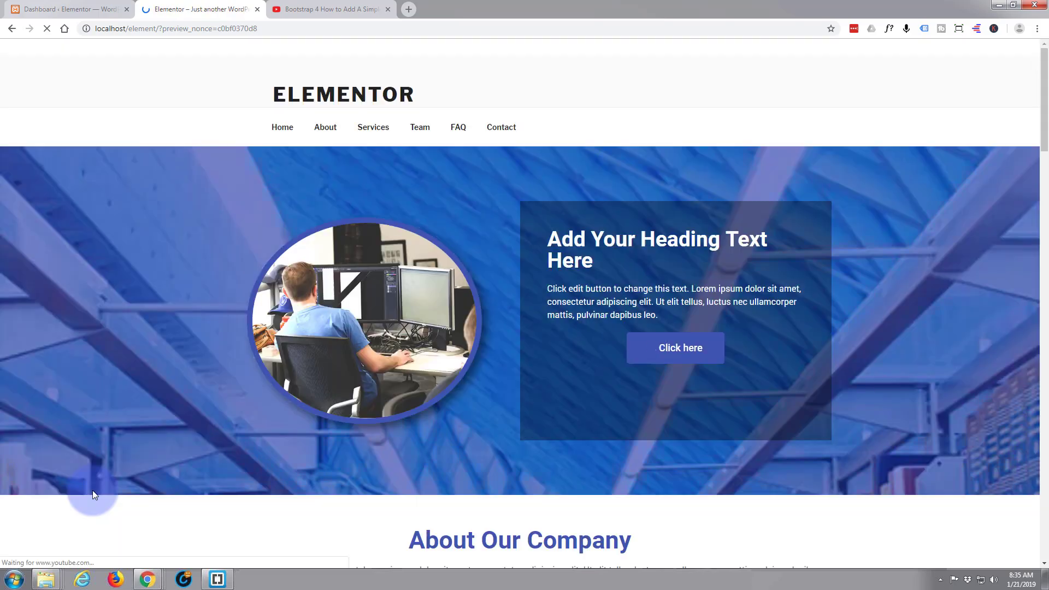
scroll(456, 288, down, 7)
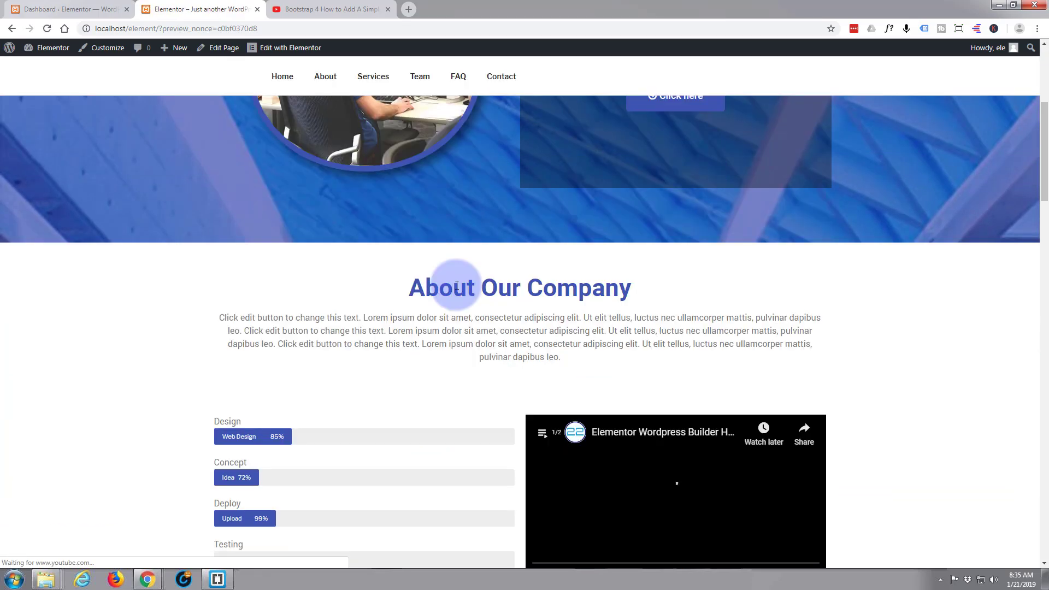
scroll(456, 284, down, 20)
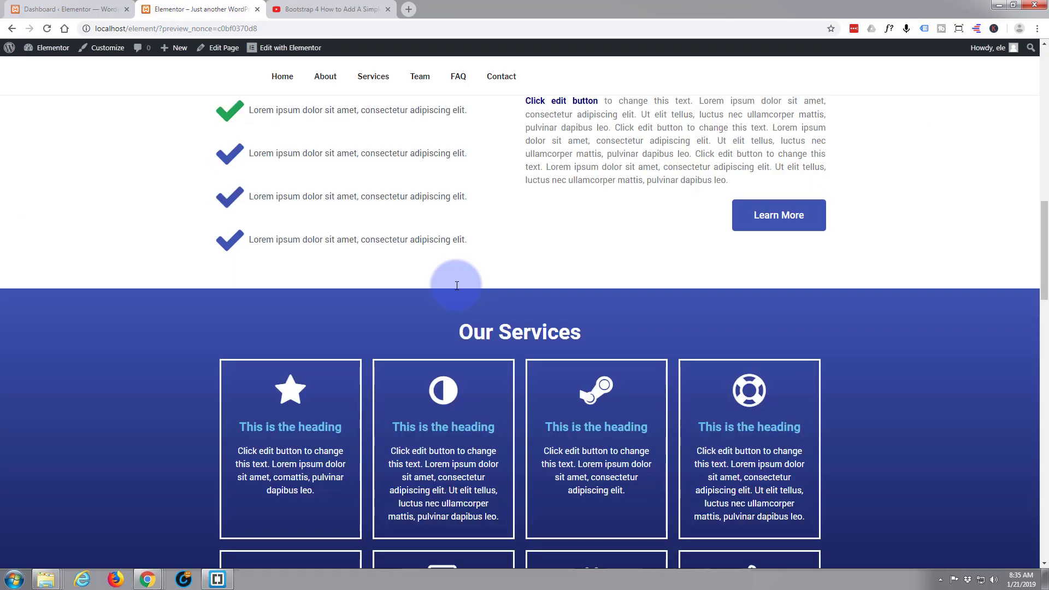
scroll(456, 286, down, 11)
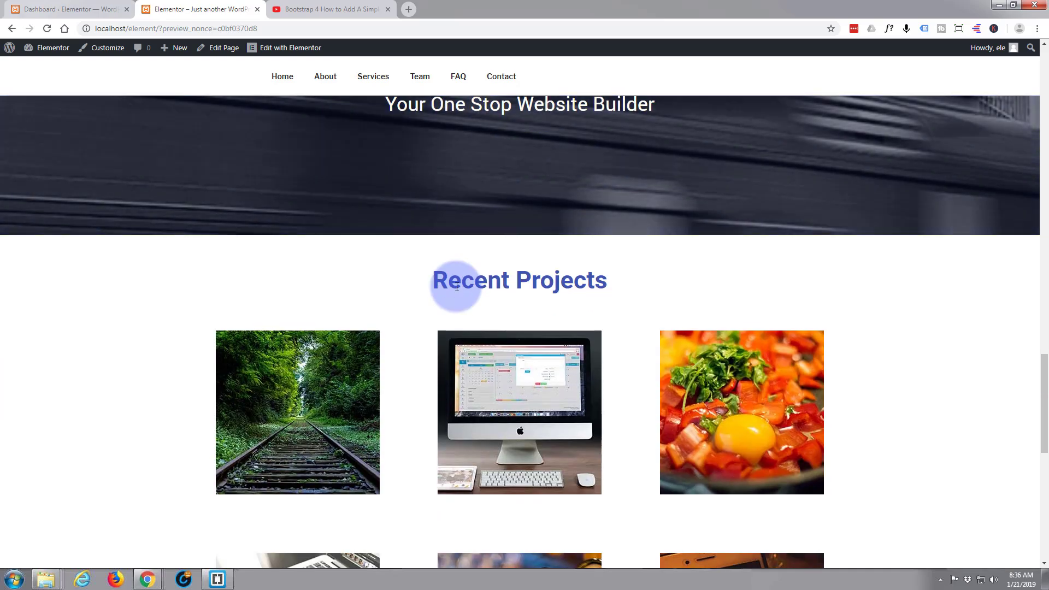
scroll(455, 287, down, 1)
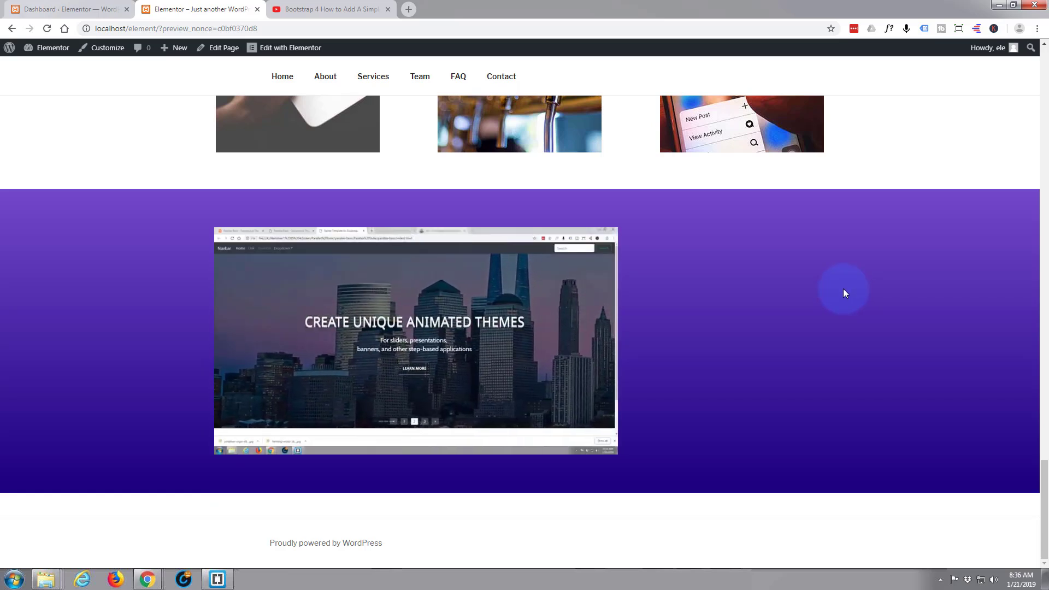
mouse_move(231, 412)
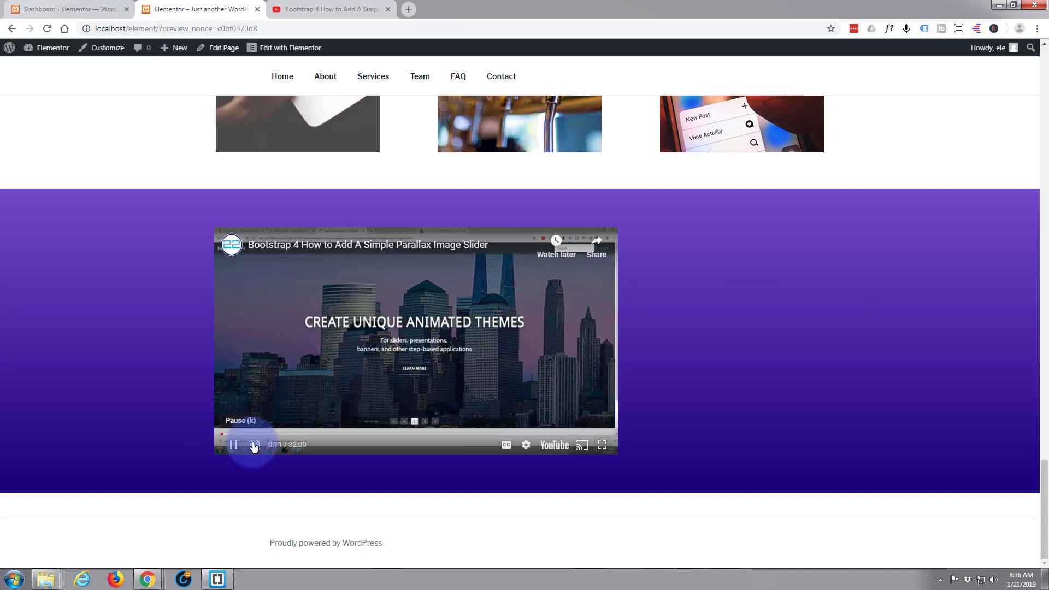
mouse_move(268, 448)
mouse_down()
mouse_move(293, 449)
mouse_move(262, 449)
mouse_up()
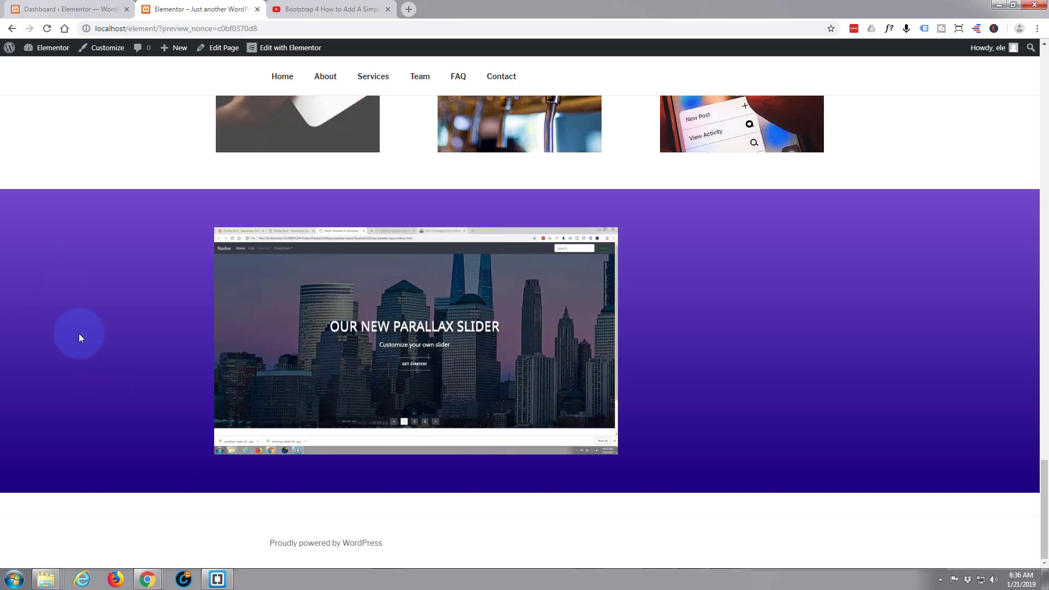
mouse_move(330, 376)
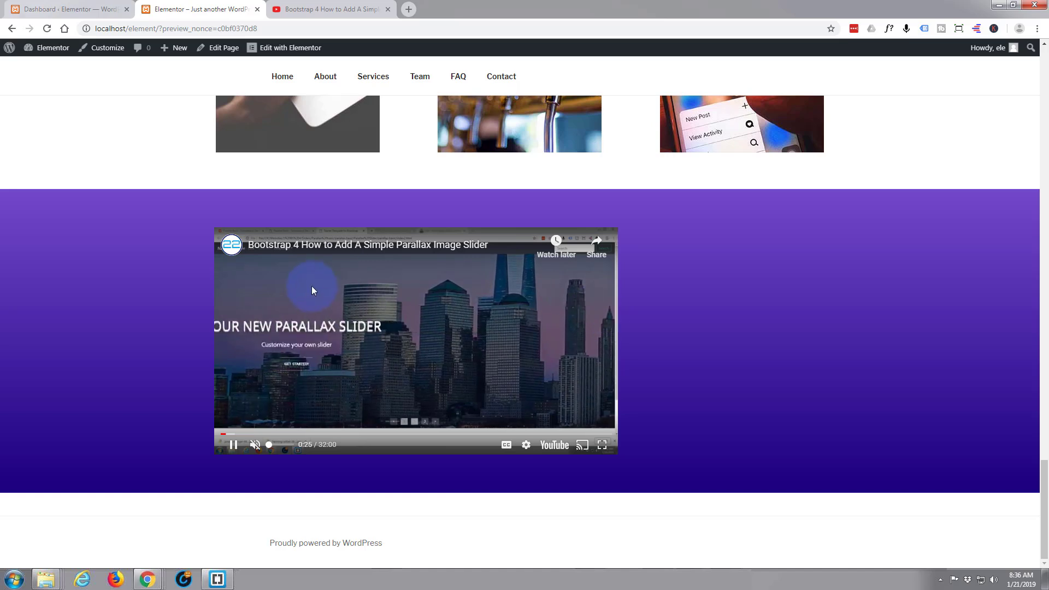
Step: Return to editing the page with Elementor and disable Autoplay for the video in the purple gradient section
click(318, 47)
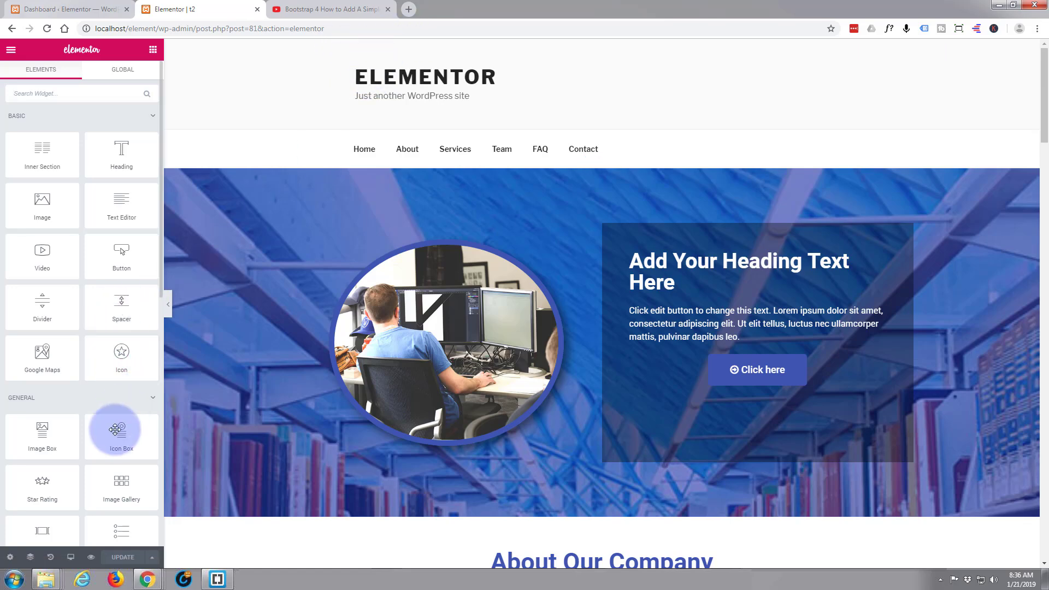
scroll(290, 396, down, 11)
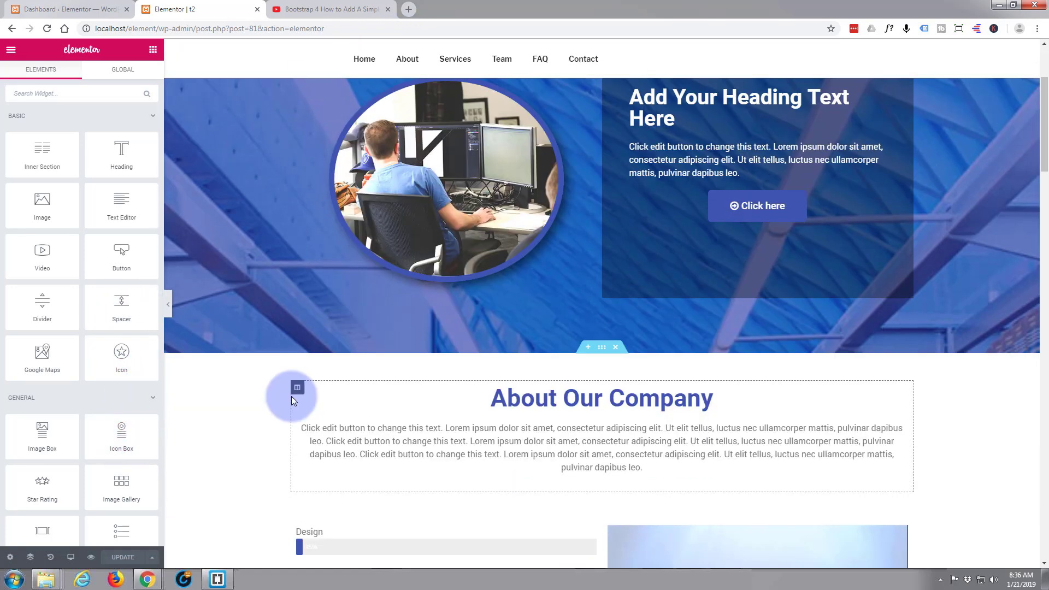
scroll(316, 391, down, 7)
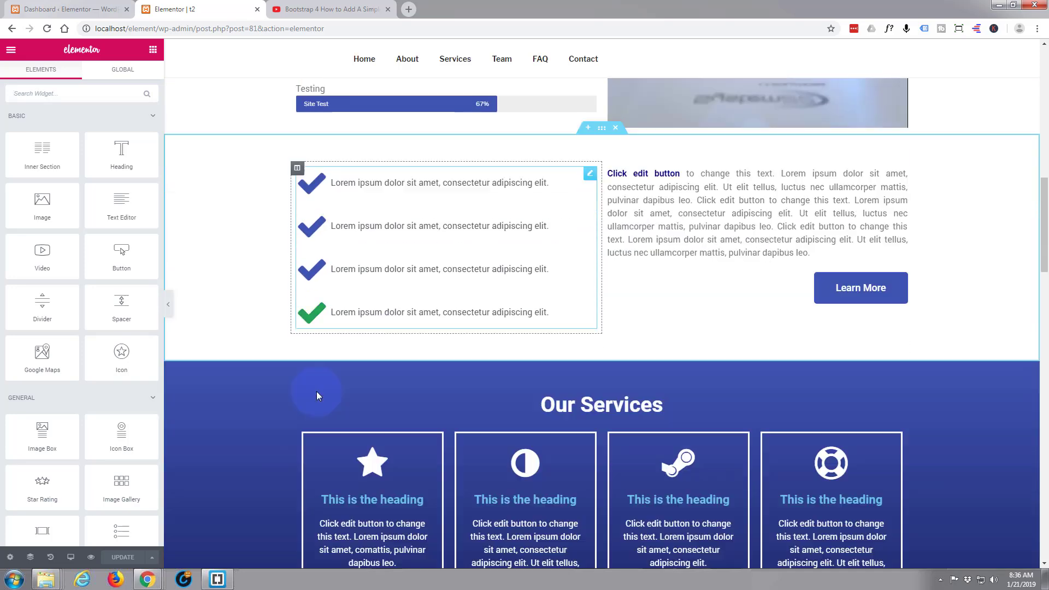
scroll(318, 396, down, 7)
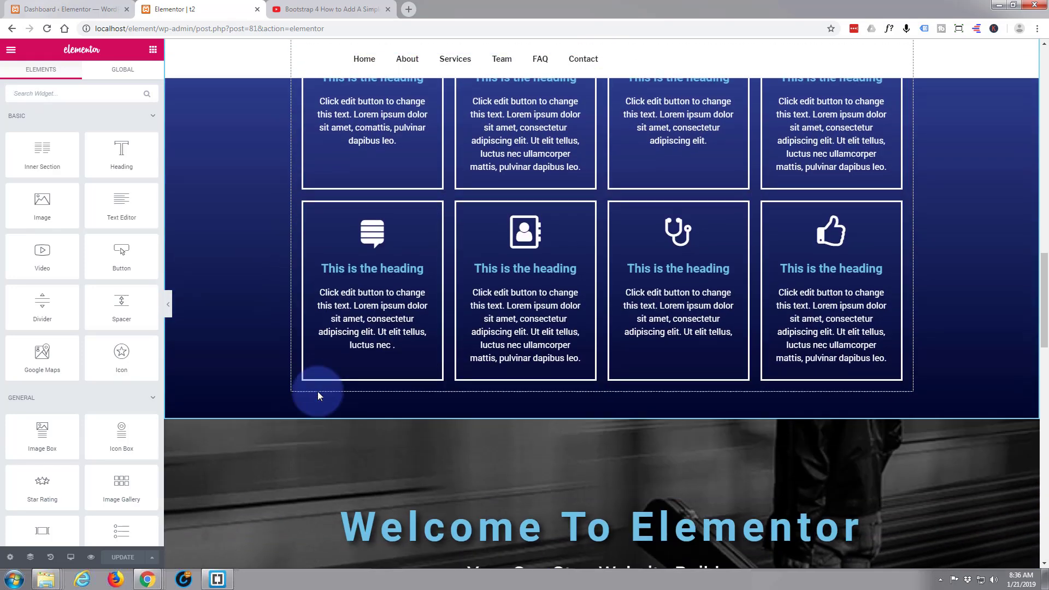
scroll(353, 391, down, 11)
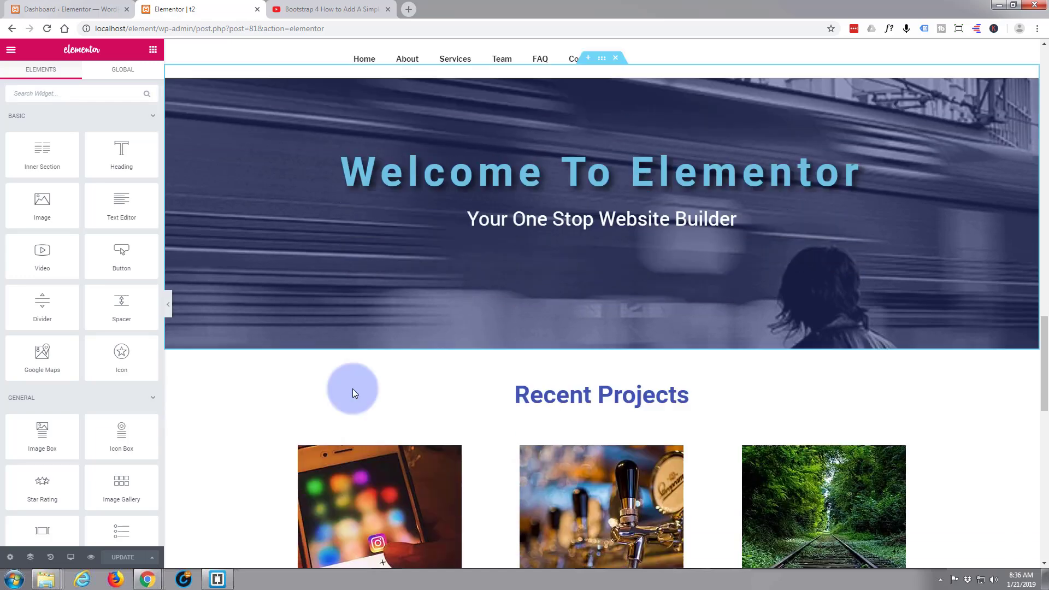
scroll(353, 389, down, 3)
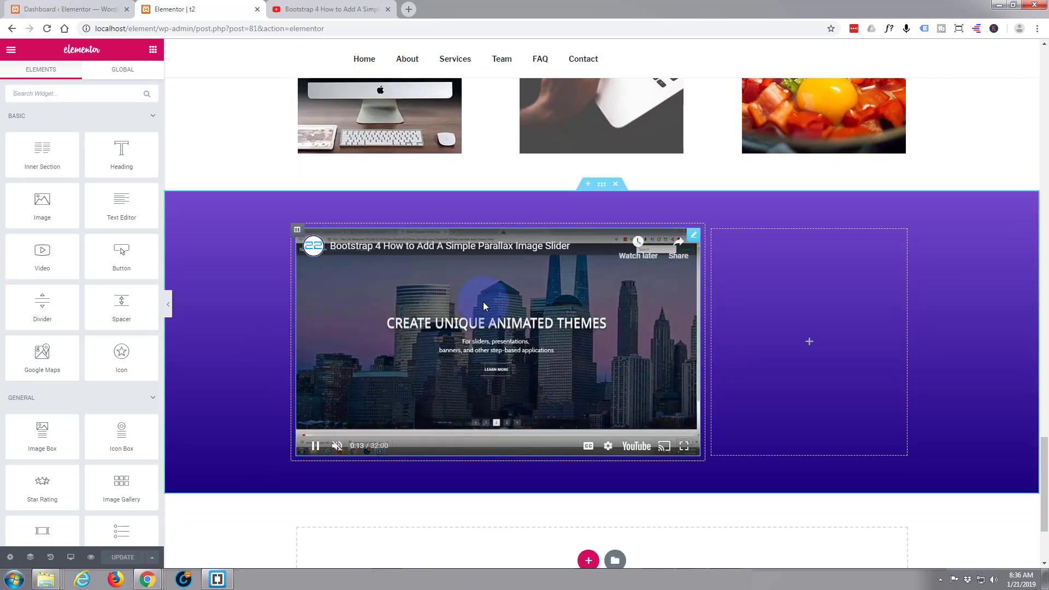
click(695, 237)
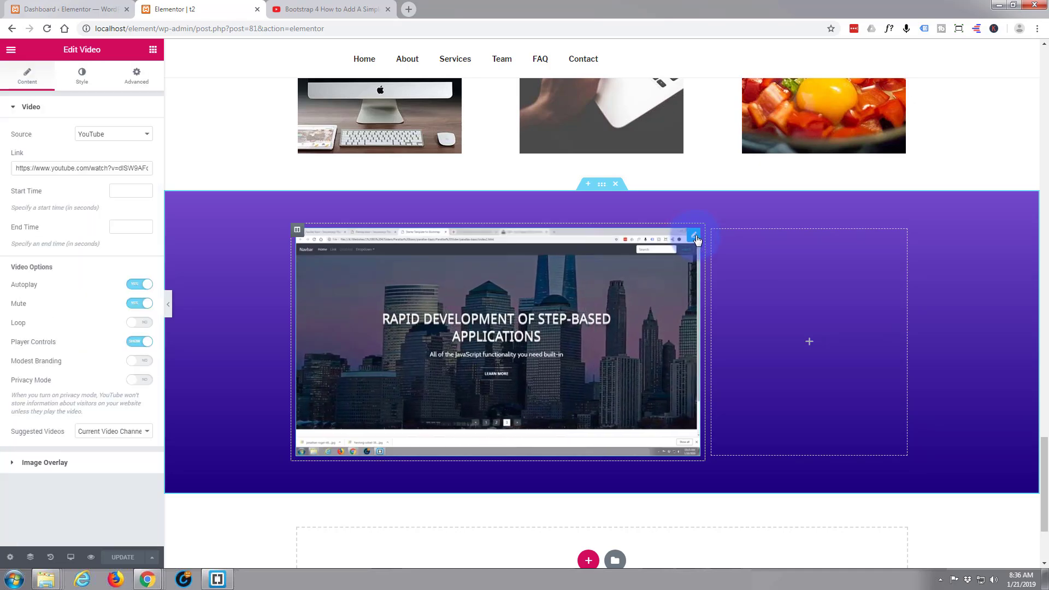
click(137, 285)
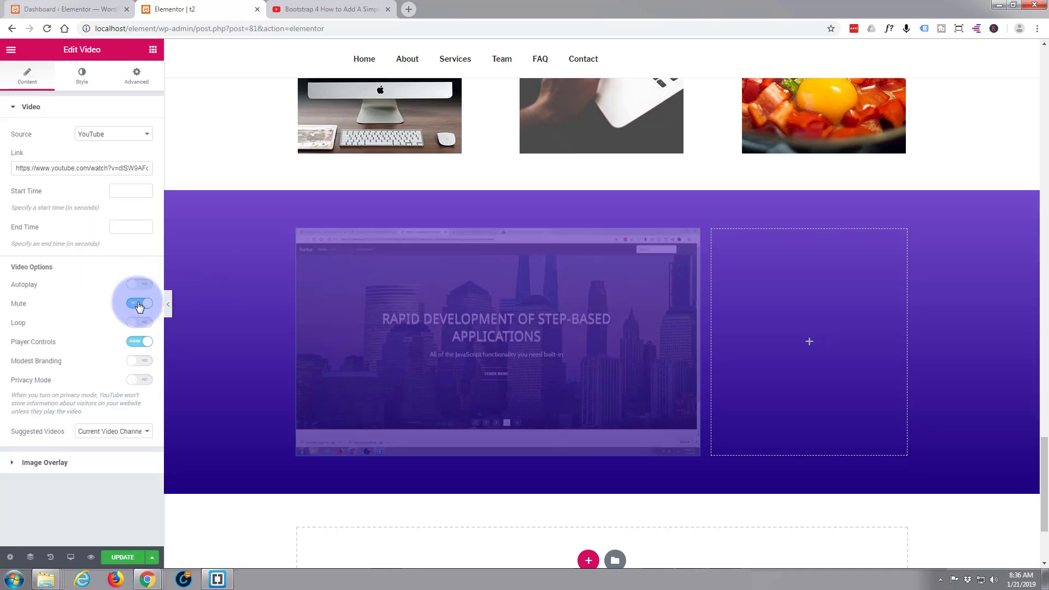
Step: Disable Mute for the video, save and preview the page, and test playing and pausing the video in the purple gradient section
click(139, 304)
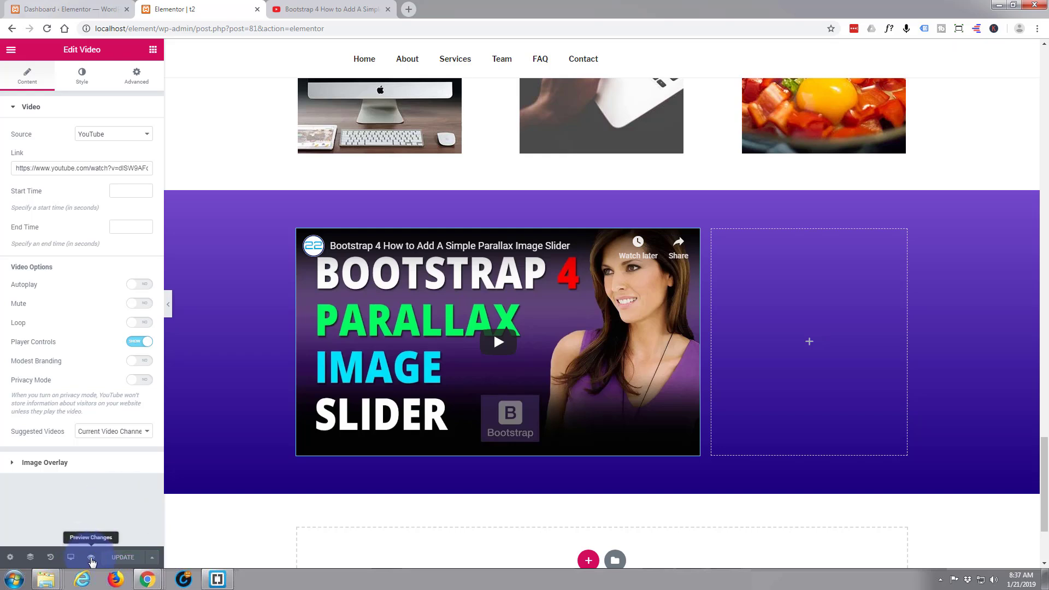
click(92, 562)
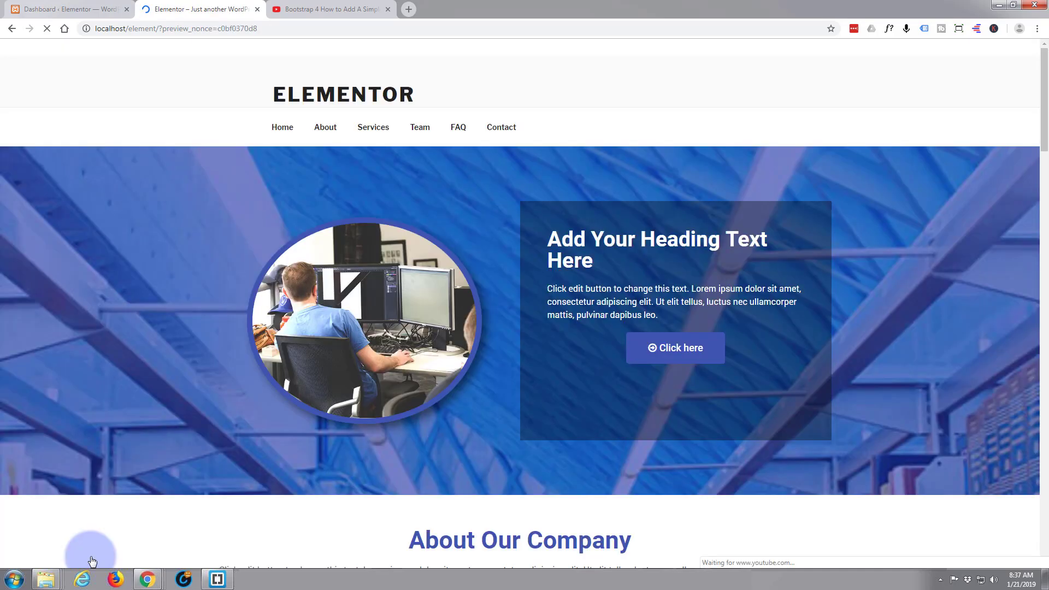
scroll(176, 487, down, 4)
scroll(178, 492, down, 10)
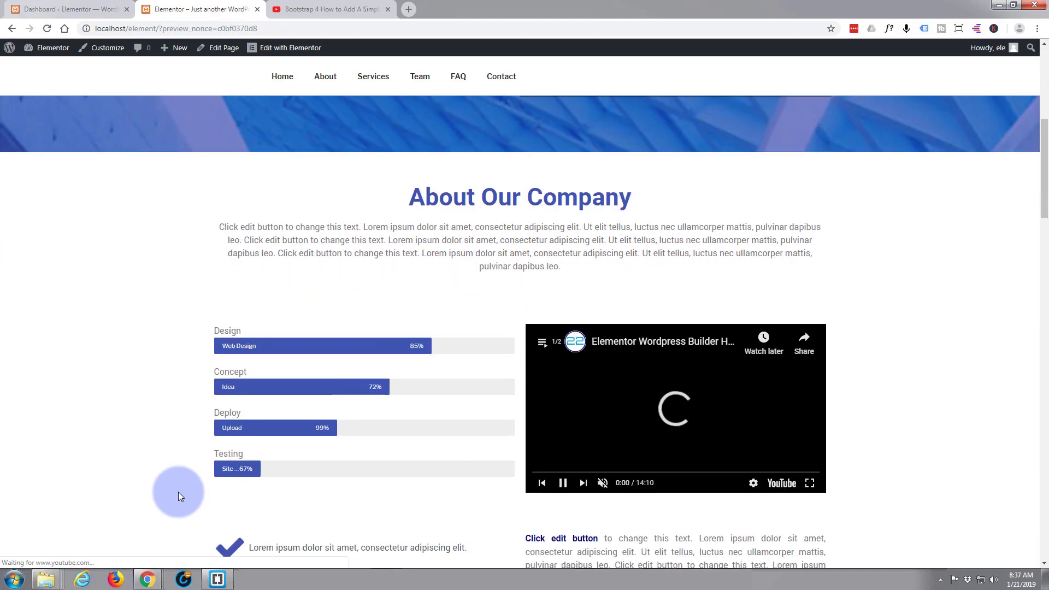
scroll(178, 496, down, 10)
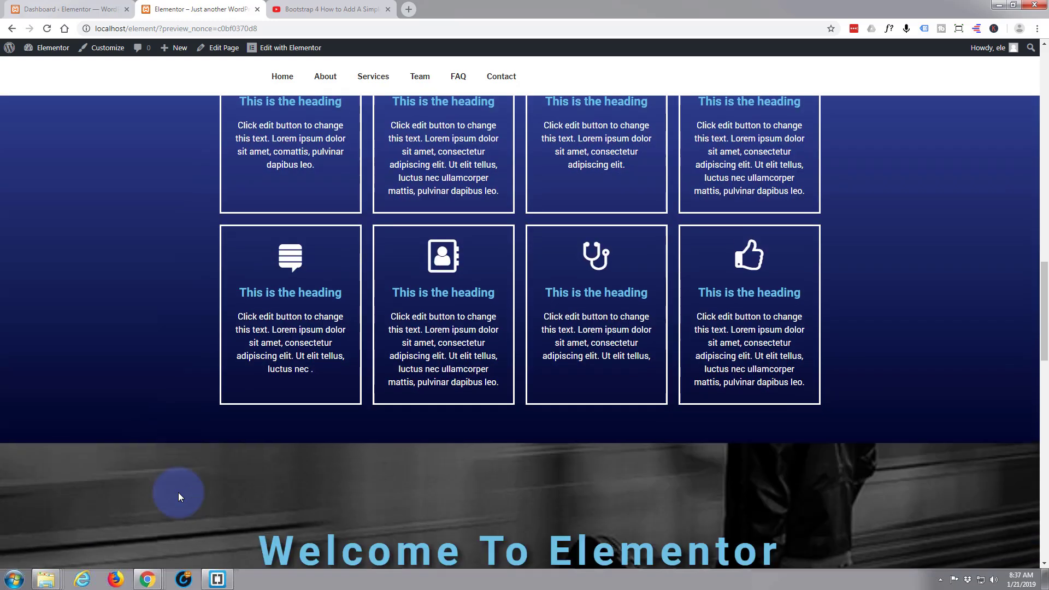
scroll(179, 494, down, 8)
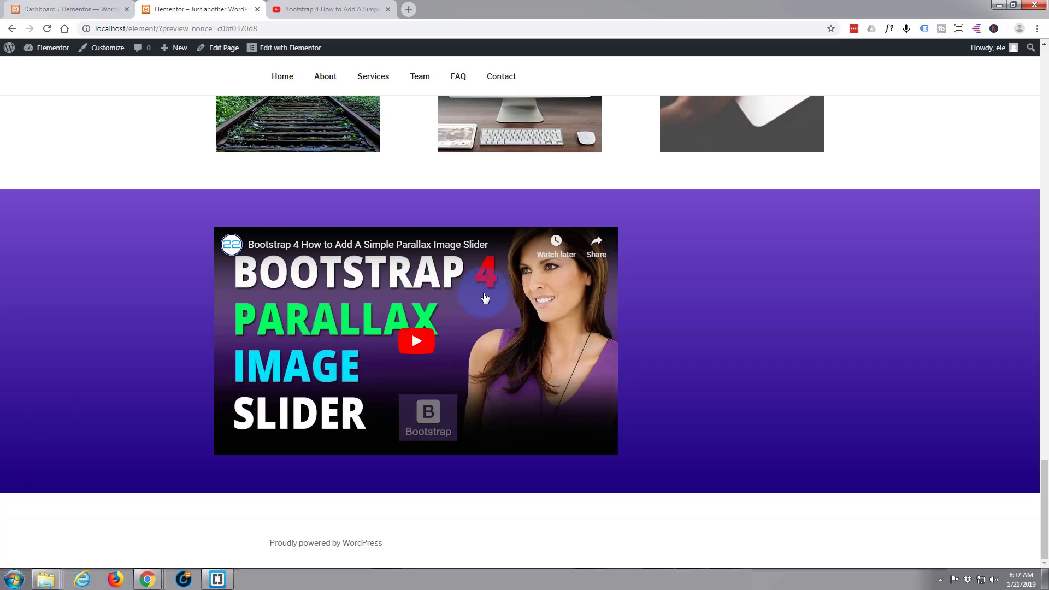
click(417, 342)
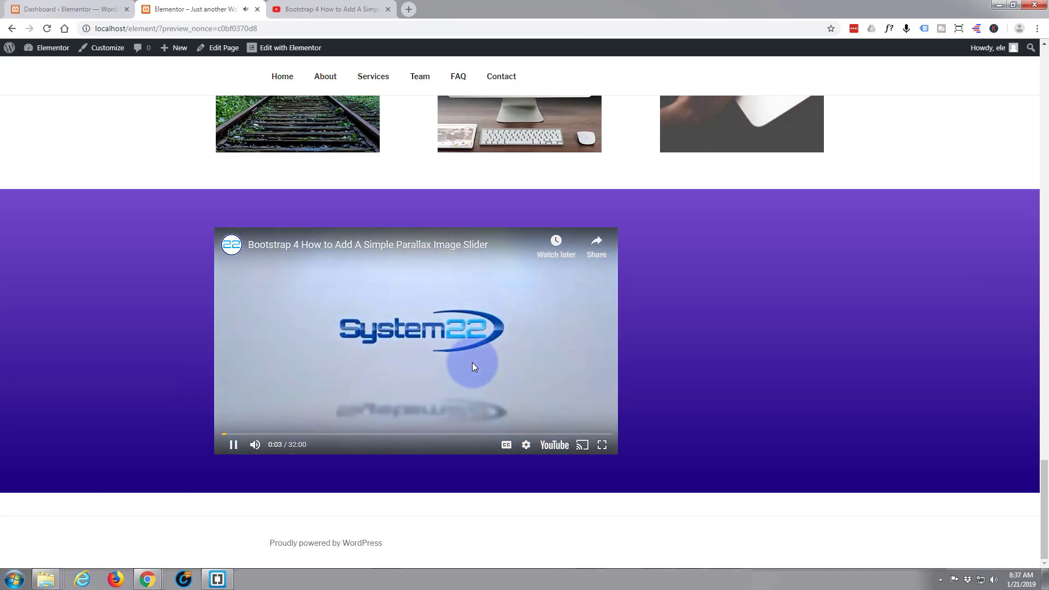
click(402, 376)
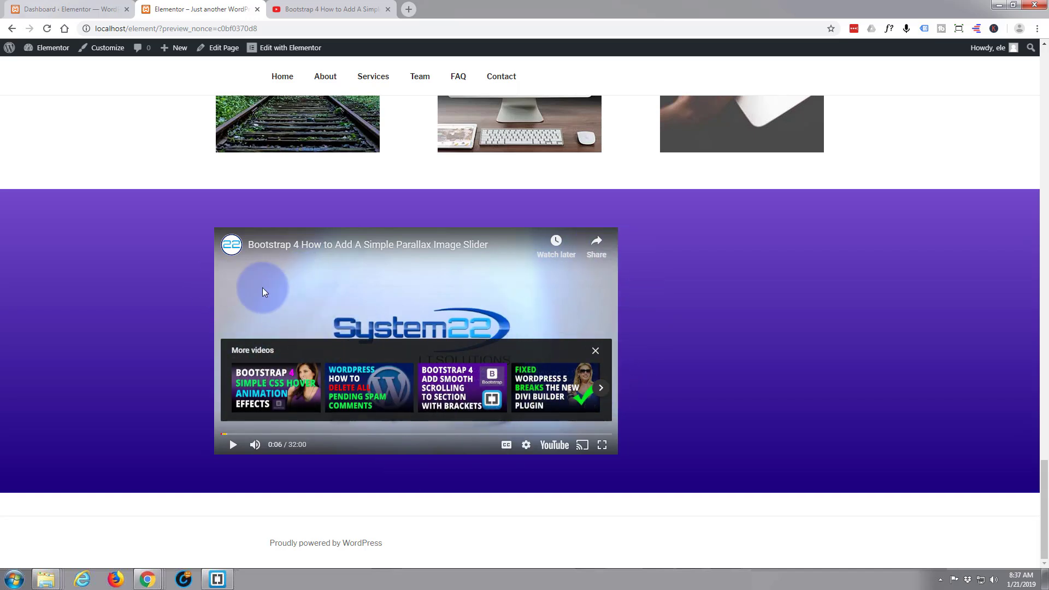
Step: Return to editing the page with Elementor and give the purple section's Video widget a box shadow with blur 24 and spread 20
click(292, 48)
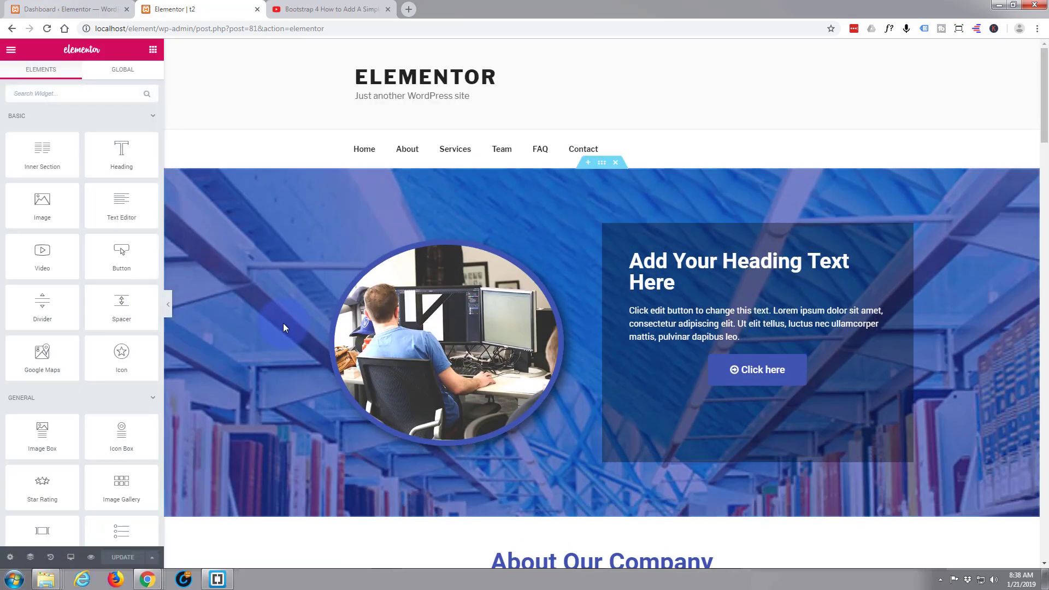
scroll(282, 326, down, 15)
scroll(282, 331, down, 12)
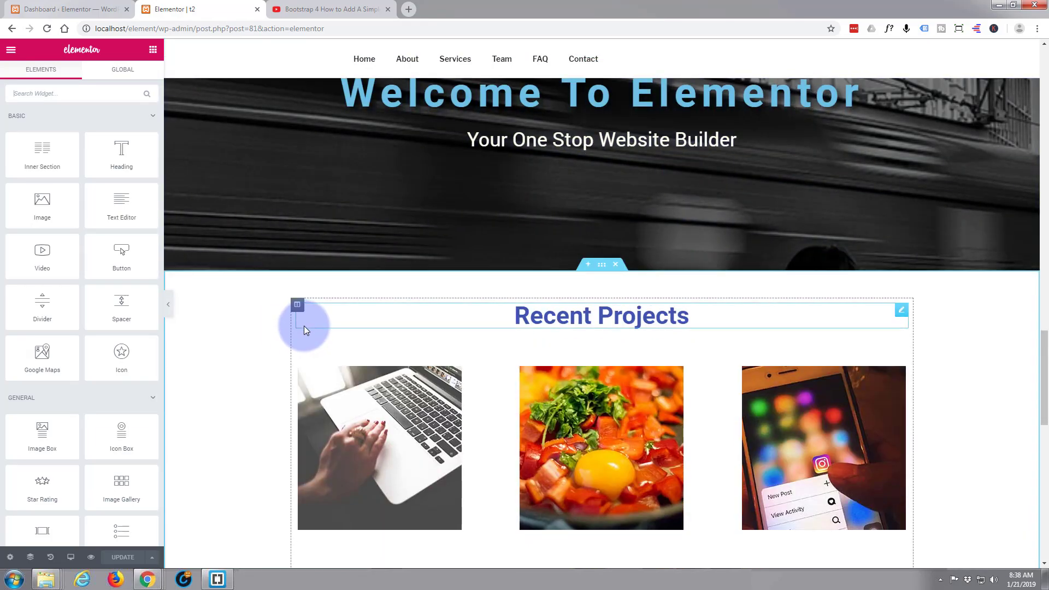
scroll(304, 325, down, 10)
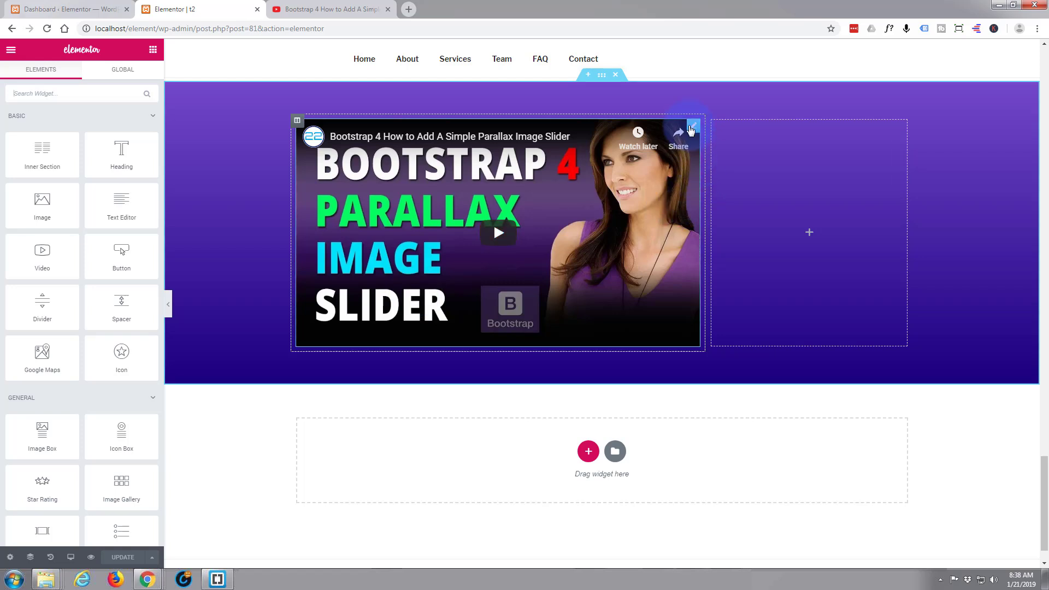
click(693, 129)
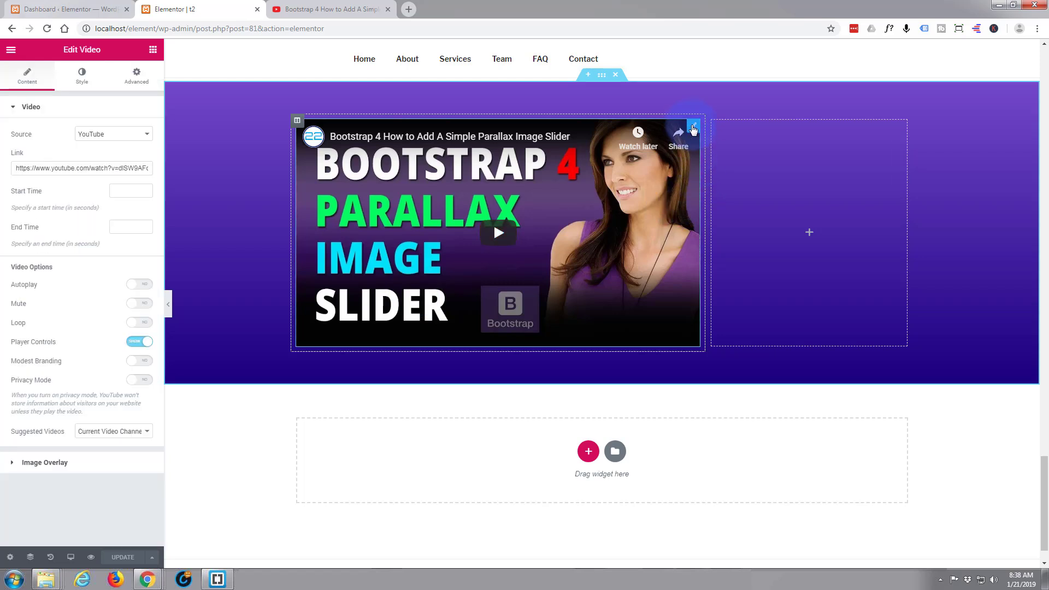
click(132, 77)
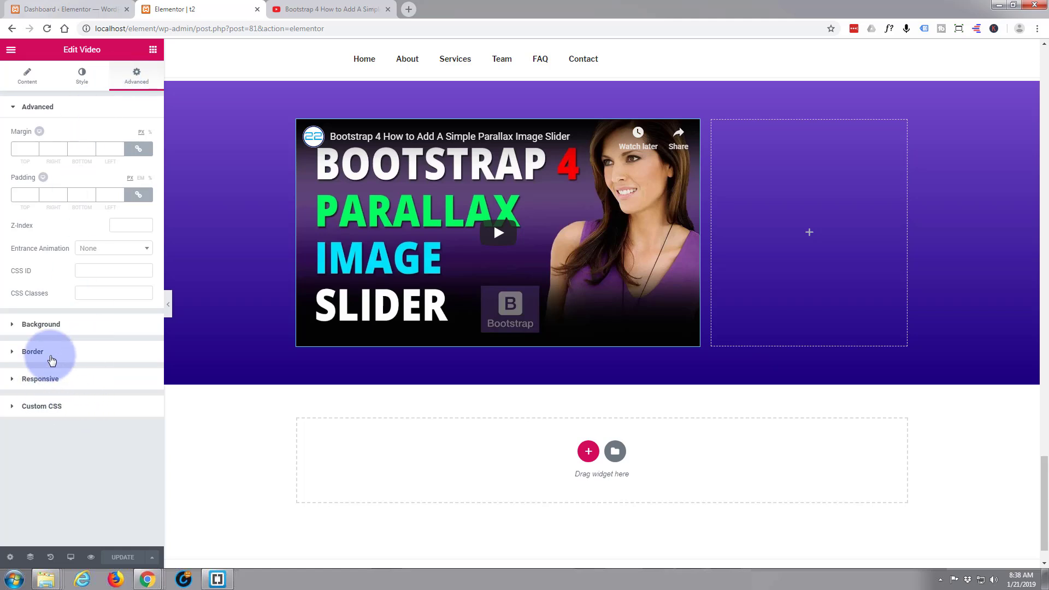
click(51, 355)
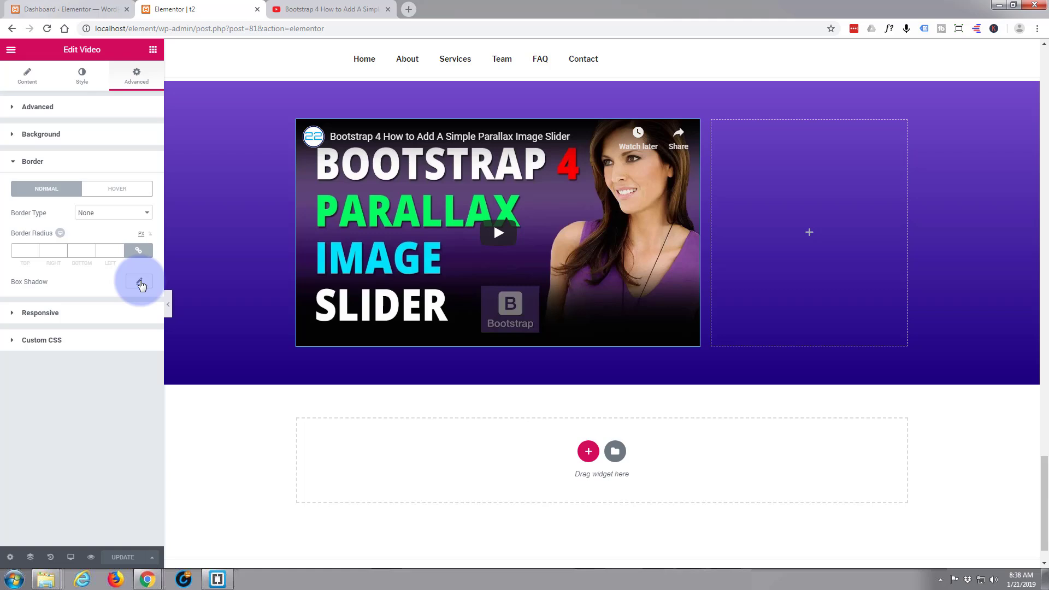
click(140, 282)
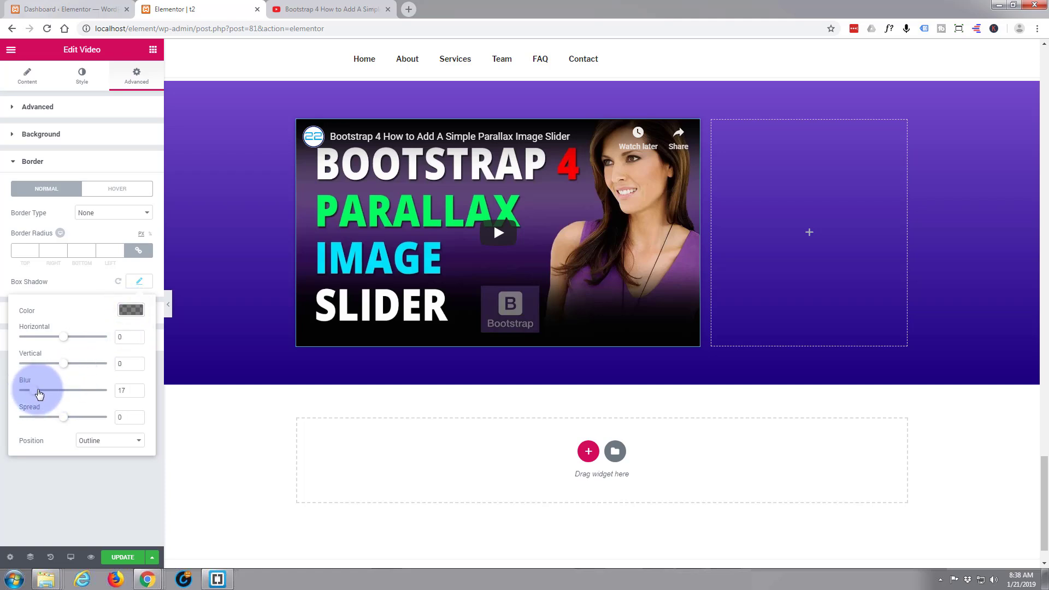
click(72, 419)
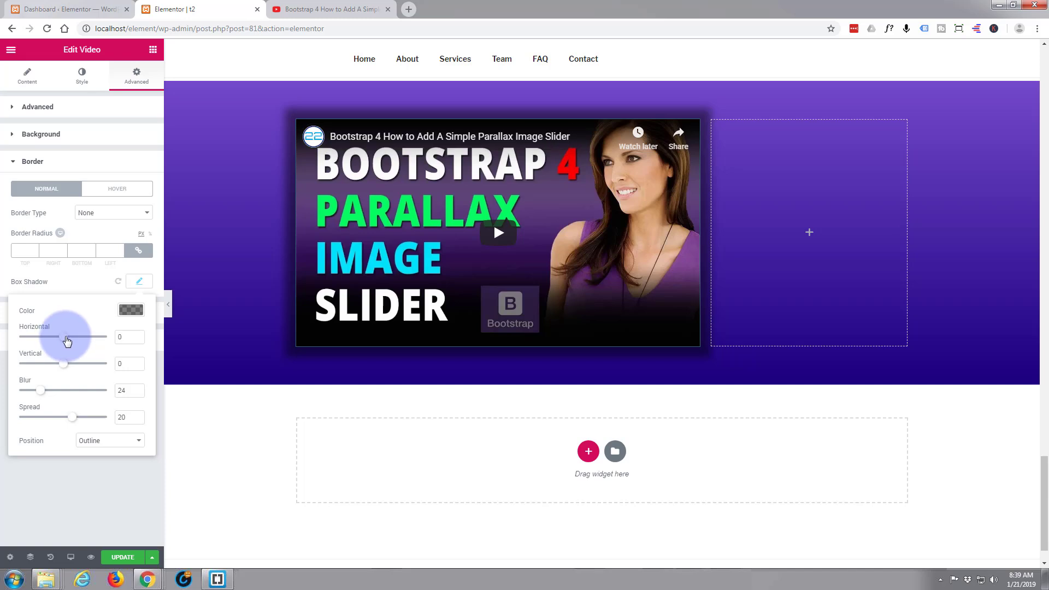
Step: Adjust the video's box shadow to horizontal -23, vertical 29 and spread -5
mouse_move(63, 340)
mouse_down()
mouse_move(86, 340)
mouse_move(62, 341)
mouse_up()
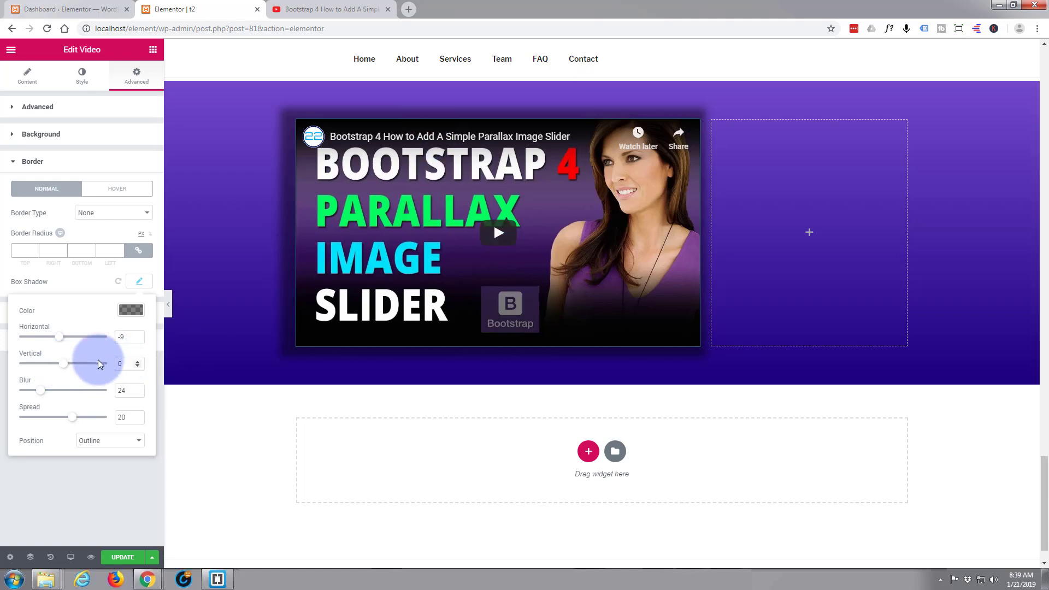
drag(65, 369, 76, 370)
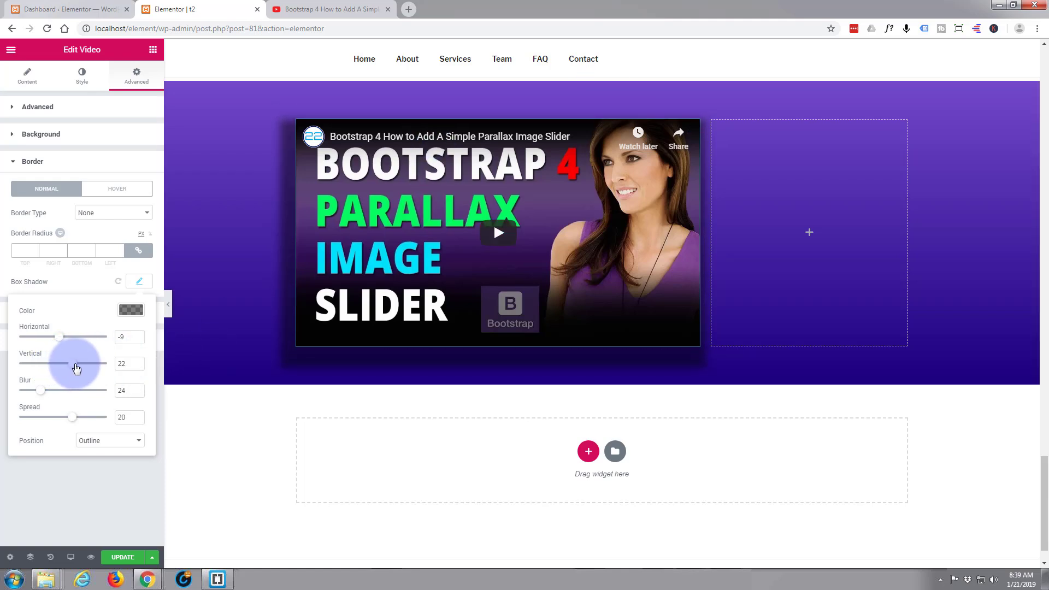
mouse_move(71, 368)
mouse_down()
mouse_move(32, 366)
mouse_move(77, 374)
mouse_up()
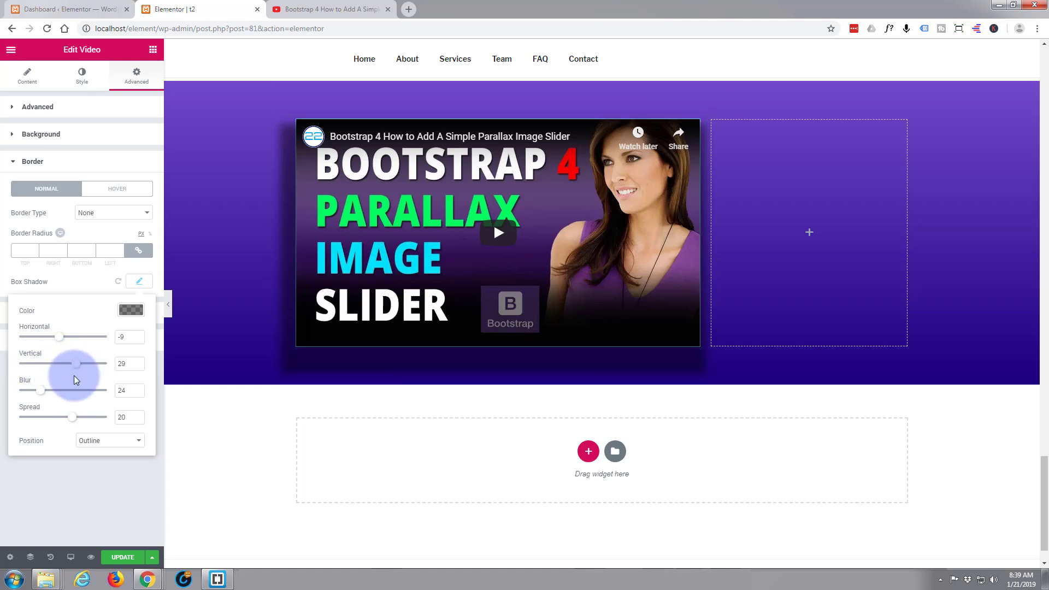
mouse_move(72, 417)
mouse_down()
mouse_move(87, 418)
mouse_move(65, 422)
mouse_up()
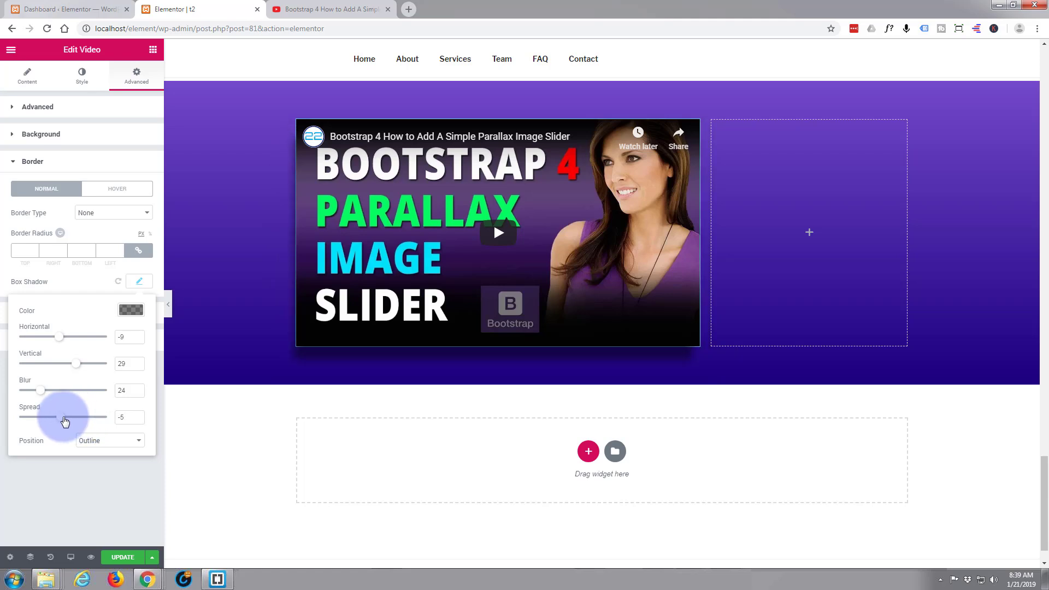
drag(59, 338, 53, 341)
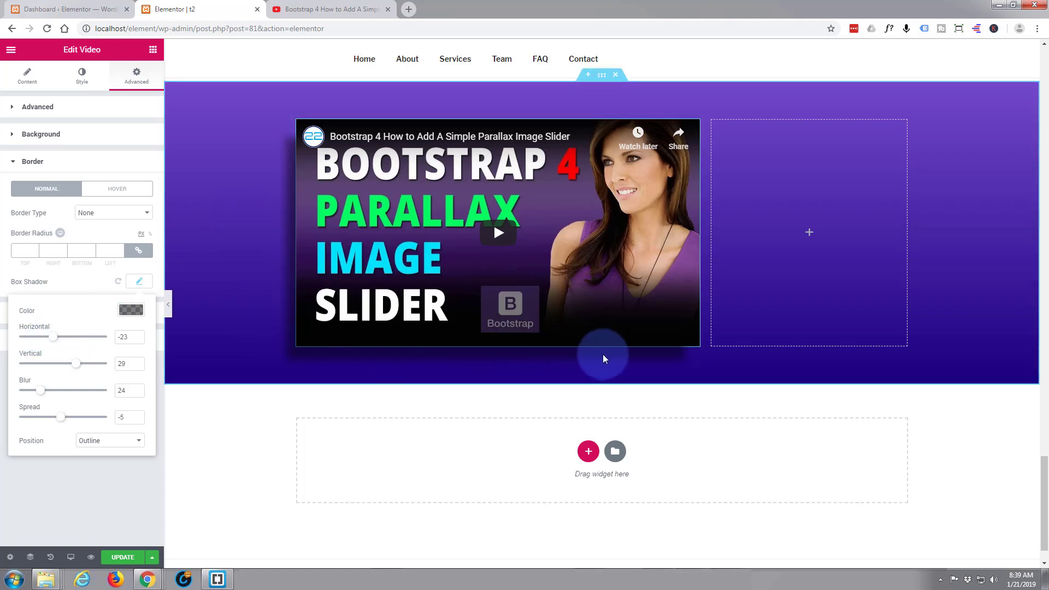
Step: Save the page and preview it to check the video's box shadow in the purple gradient section
click(131, 558)
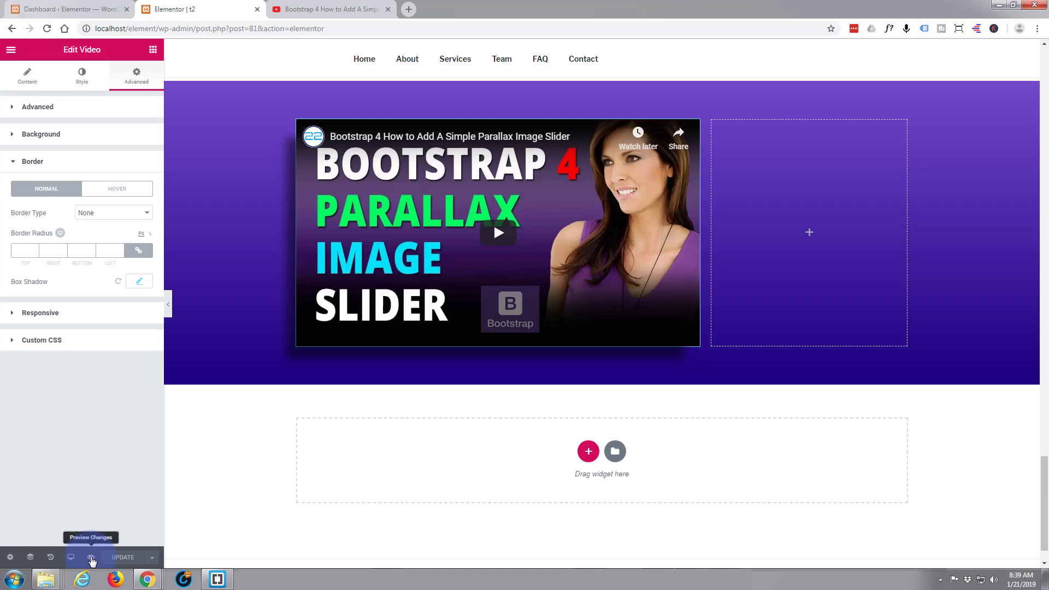
click(91, 558)
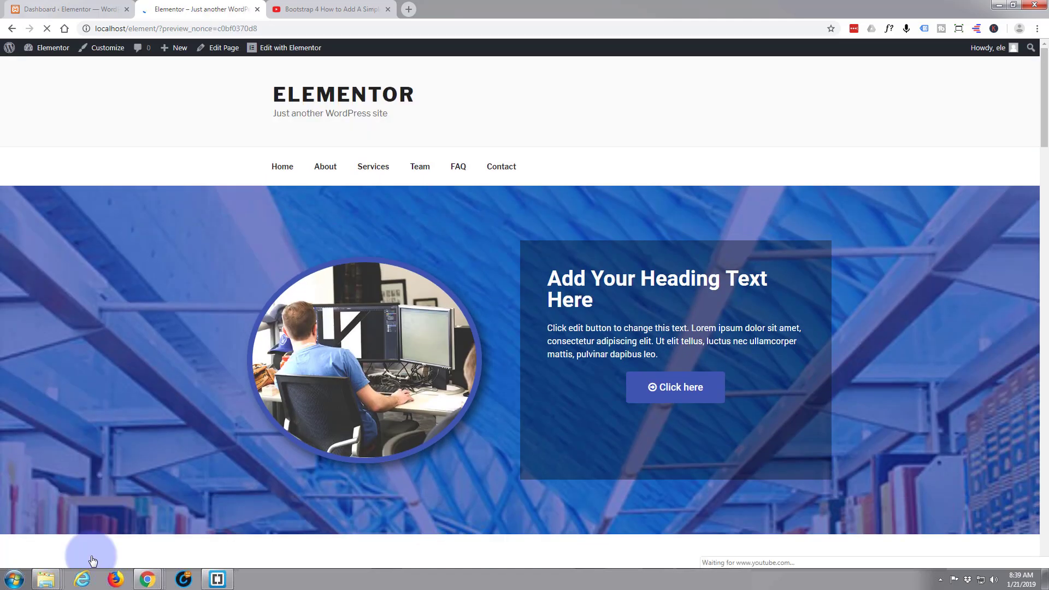
scroll(142, 390, down, 15)
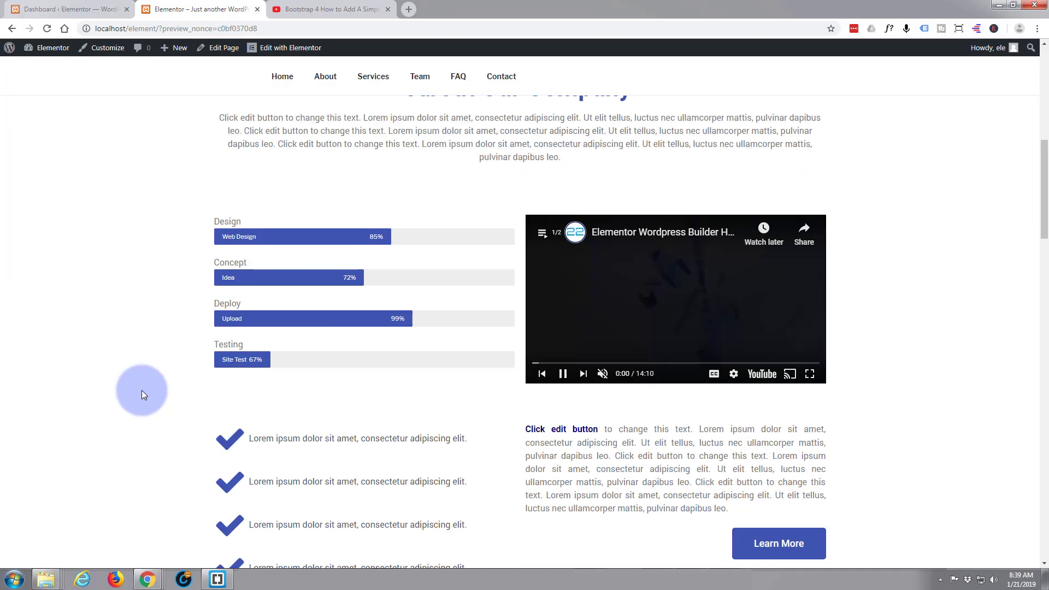
scroll(142, 391, down, 15)
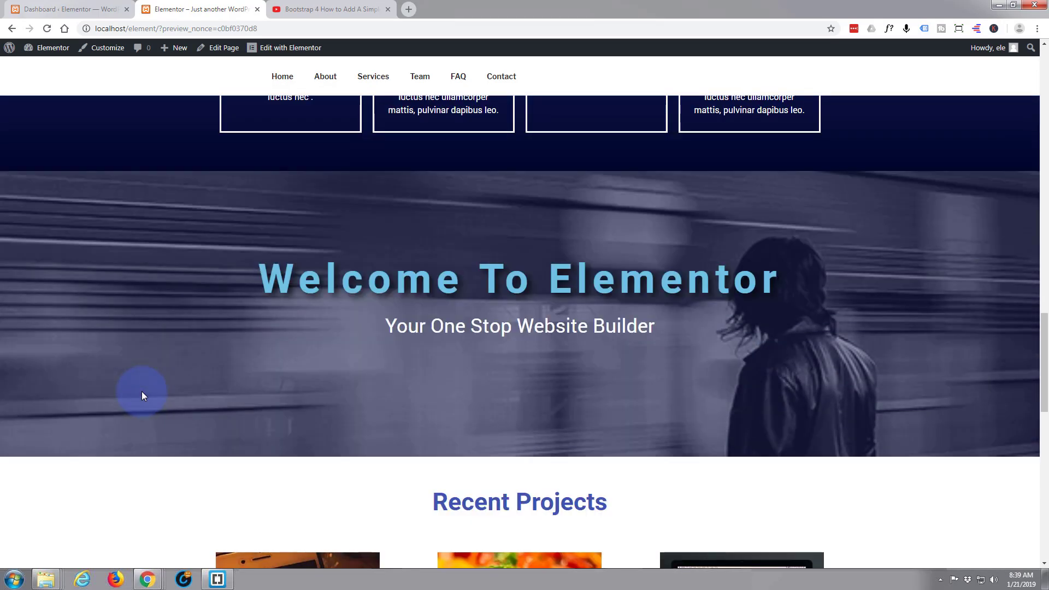
scroll(143, 392, down, 10)
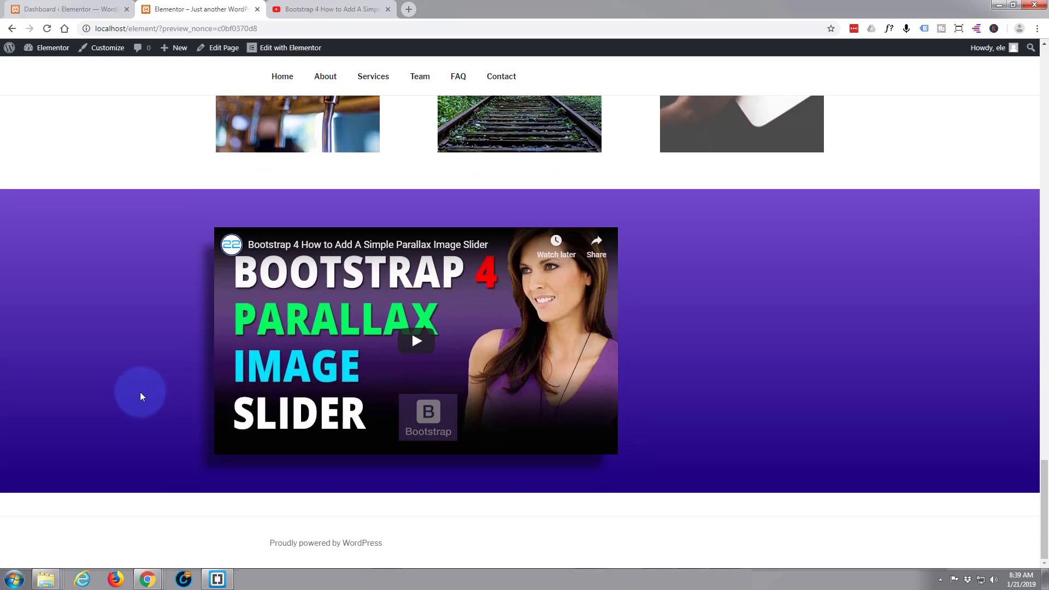